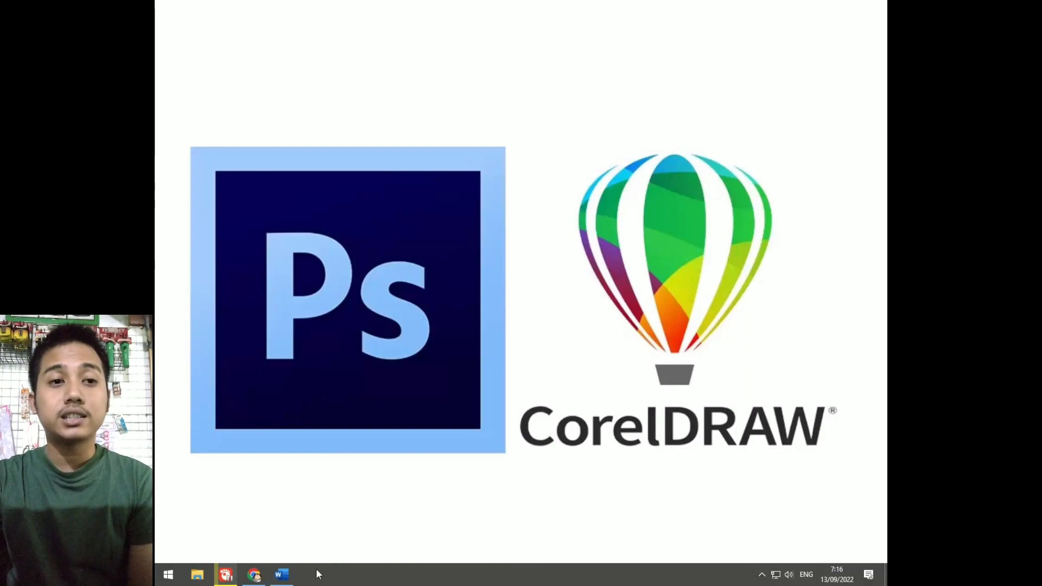
Step: Restore the blank Document1 Word window over the image viewer
{"action": "left_click", "coordinate": [282, 574]}
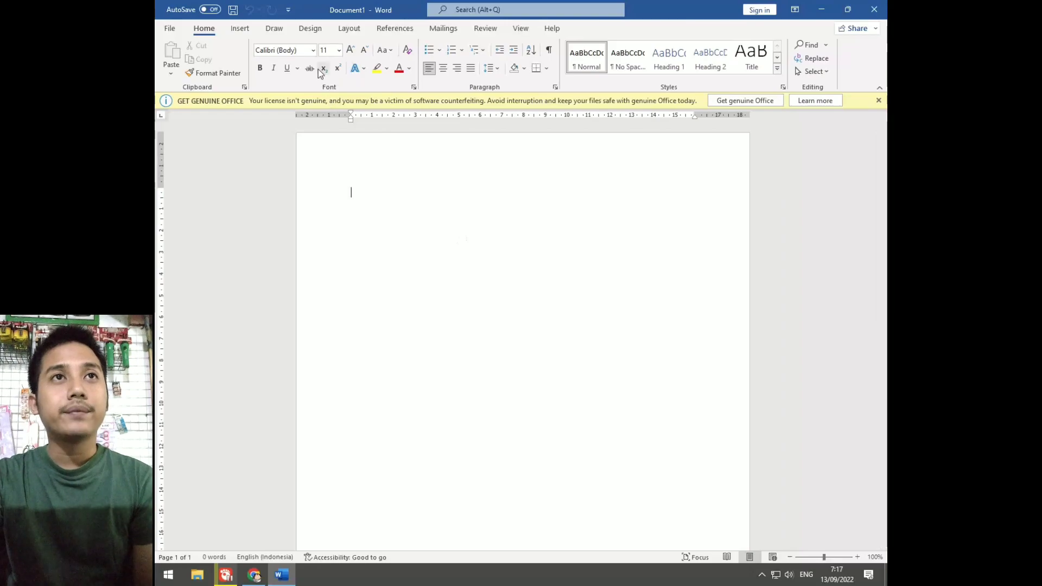
Step: Show the Home tab font-name list, dismiss it once, then display it again
{"action": "left_click", "coordinate": [314, 53]}
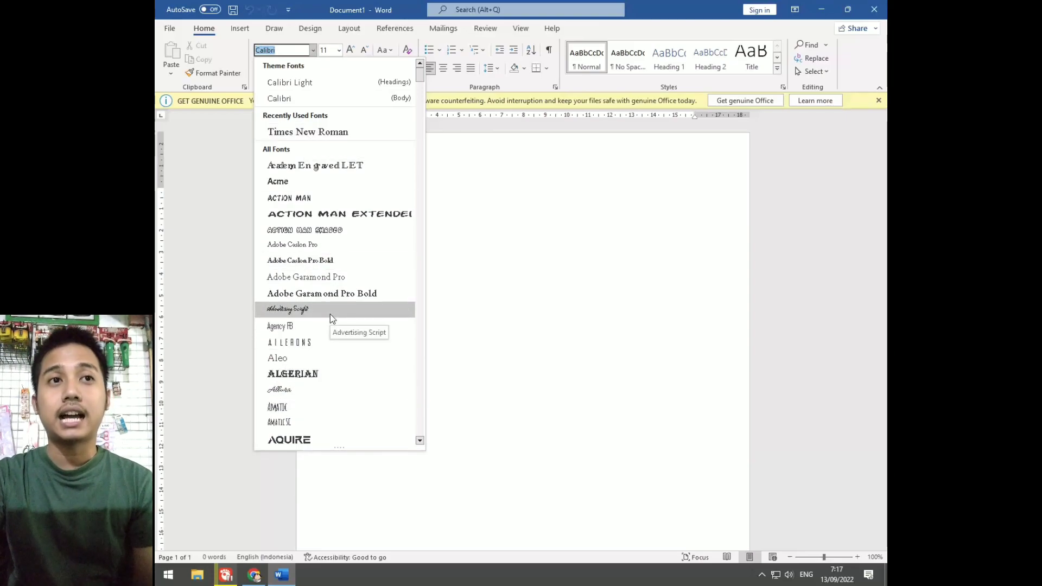
{"action": "left_click", "coordinate": [494, 251]}
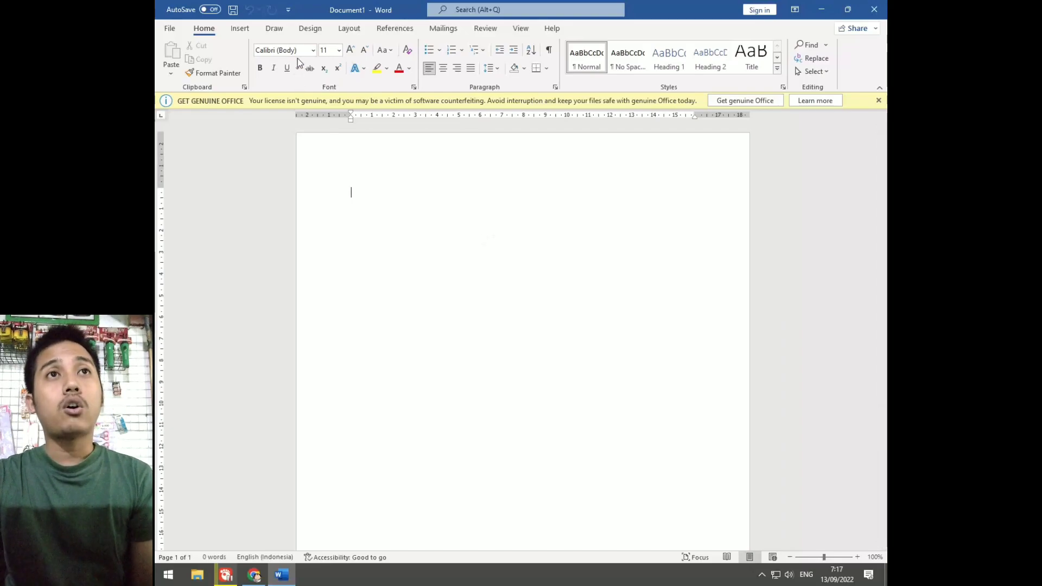
{"action": "left_click", "coordinate": [314, 50]}
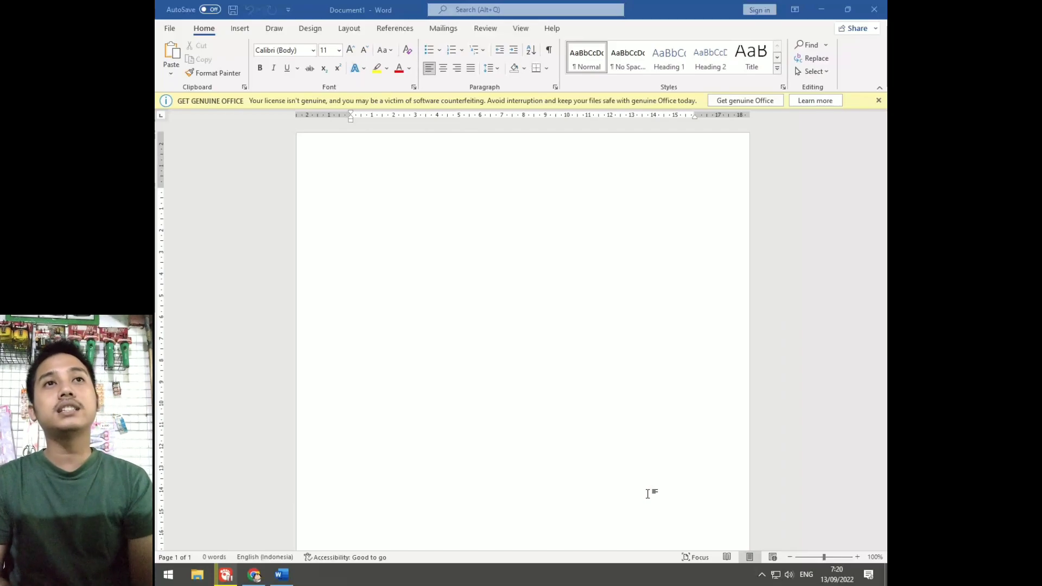
Step: Type 'Channel' at the top of the page, correcting the typo, and zoom to 180%
{"action": "left_click", "coordinate": [487, 233]}
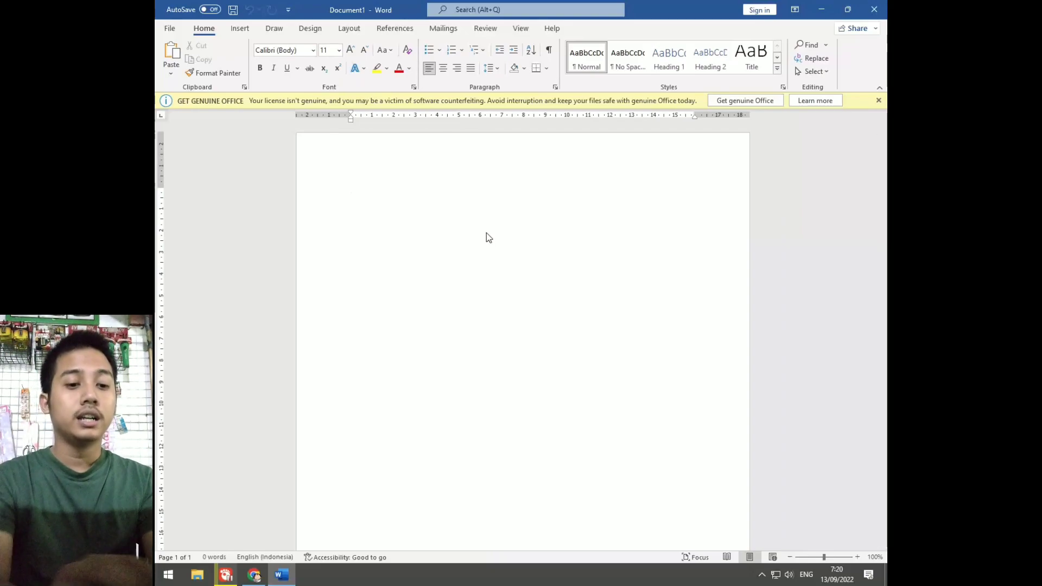
{"action": "type", "text": "chan"}
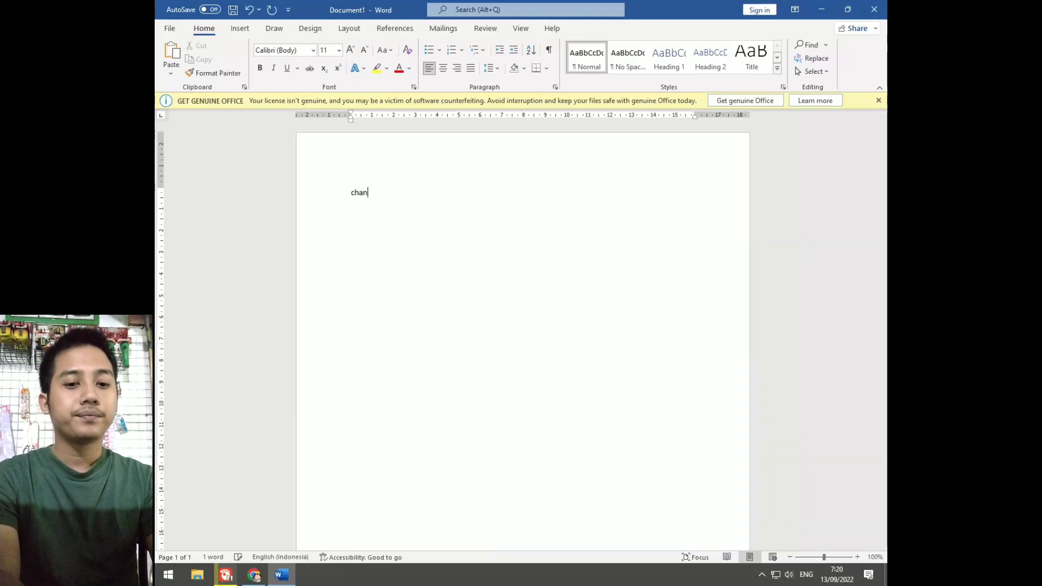
{"action": "type", "text": "ne"}
{"action": "type", "text": "="}
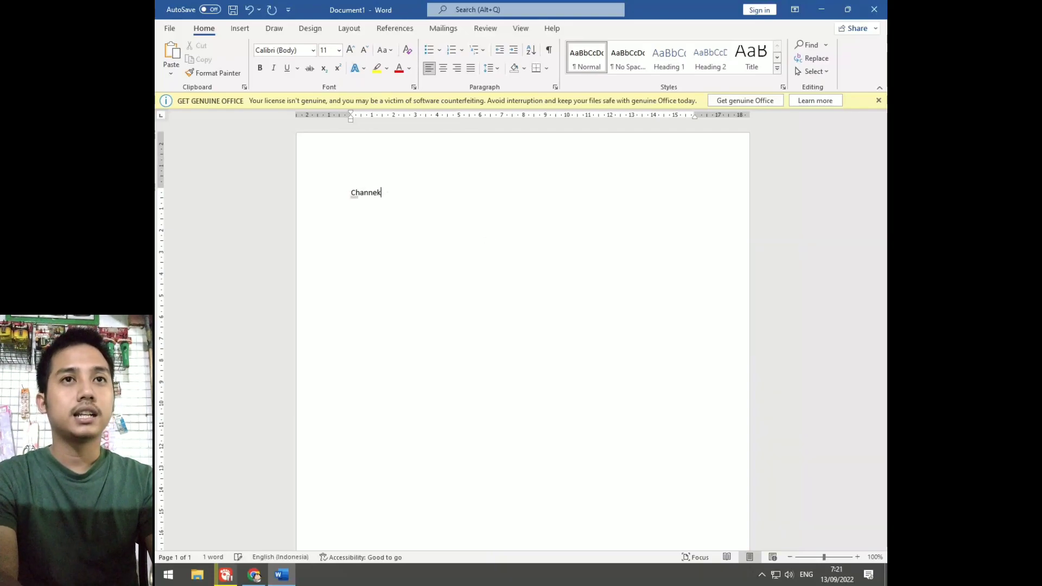
{"action": "key", "text": "BackSpace"}
{"action": "type", "text": "l"}
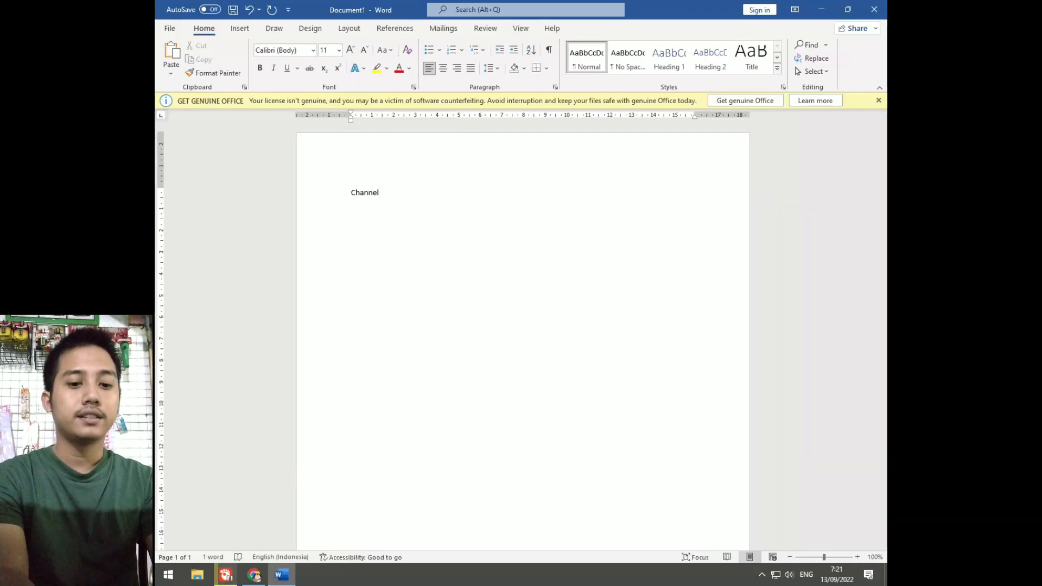
{"action": "left_click", "coordinate": [829, 557]}
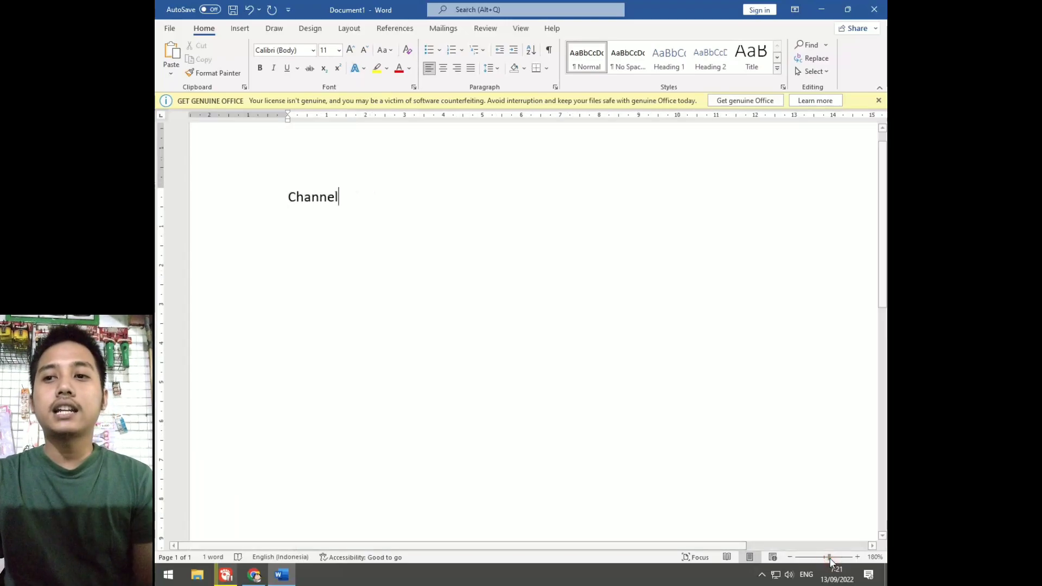
{"action": "left_click", "coordinate": [371, 215]}
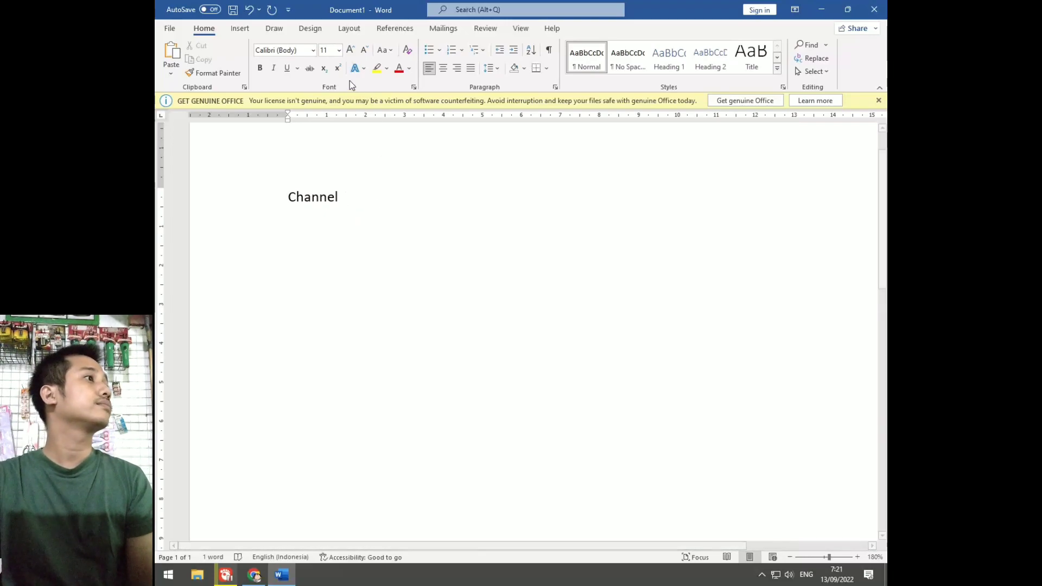
Step: Set the font size to 12 and type a second 'Channel' after the first
{"action": "left_click", "coordinate": [339, 51]}
{"action": "left_click", "coordinate": [330, 116]}
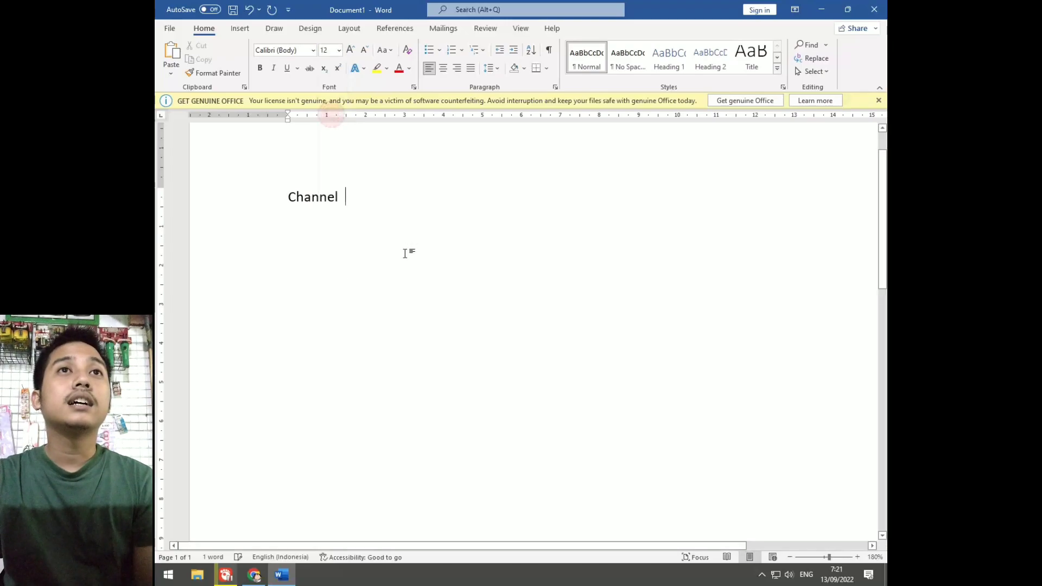
{"action": "type", "text": "C"}
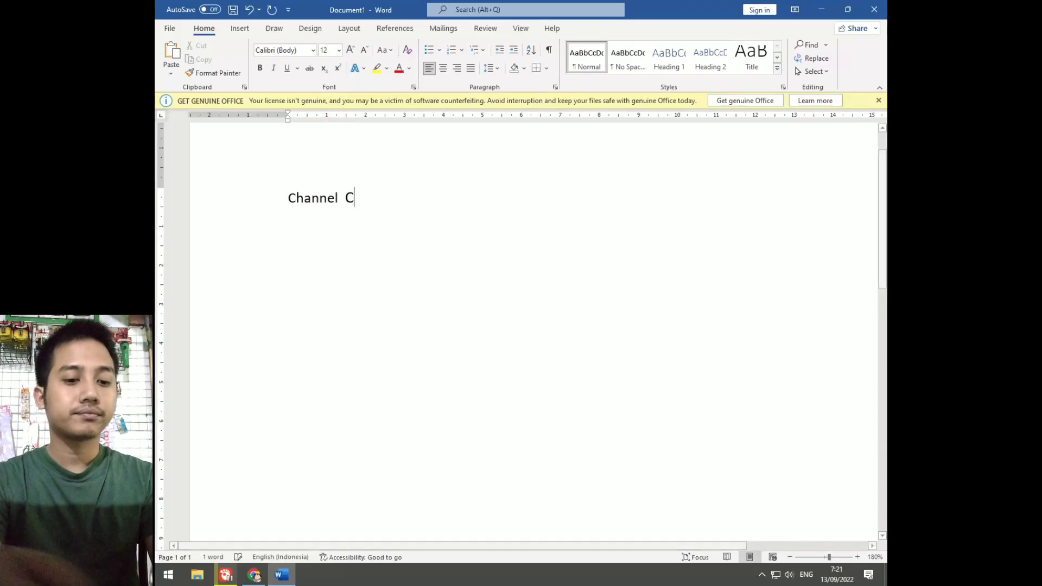
{"action": "type", "text": "hannel"}
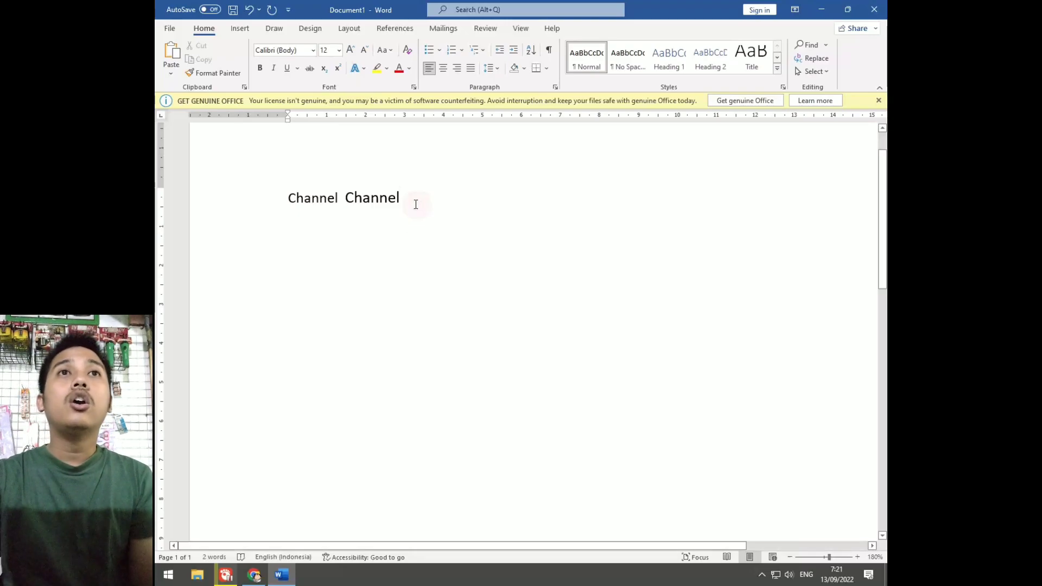
Step: Select the second 'Channel' and bring up the font size list to preview larger sizes
{"action": "left_click_drag", "start_coordinate": [417, 202], "coordinate": [346, 208]}
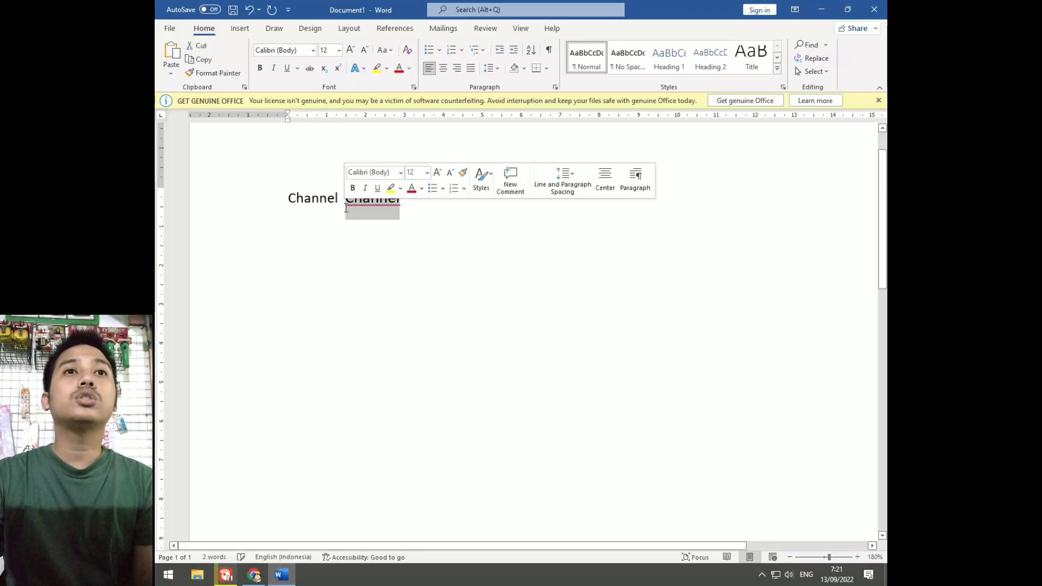
{"action": "left_click", "coordinate": [415, 226]}
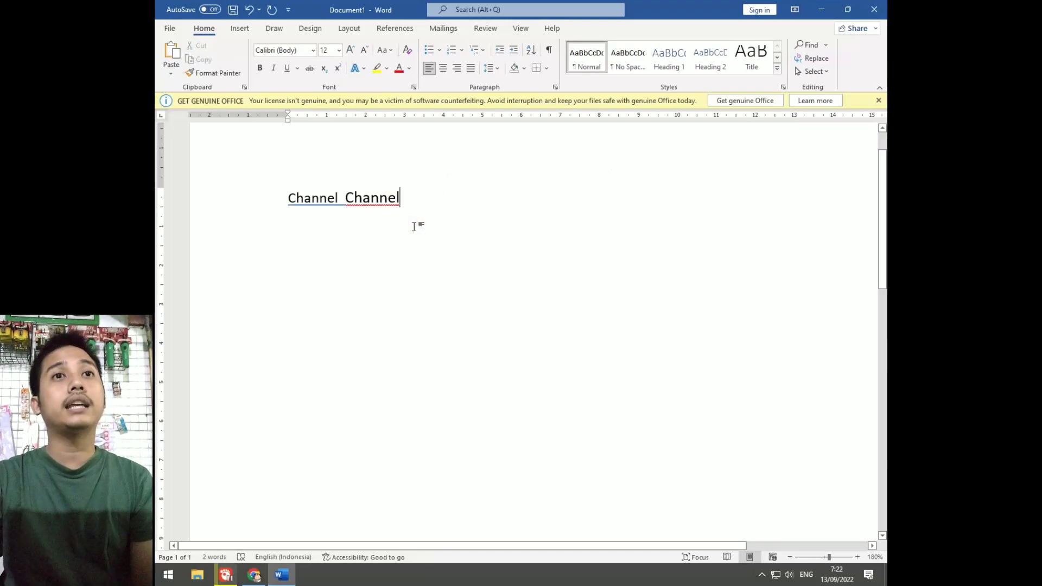
{"action": "left_click", "coordinate": [417, 202]}
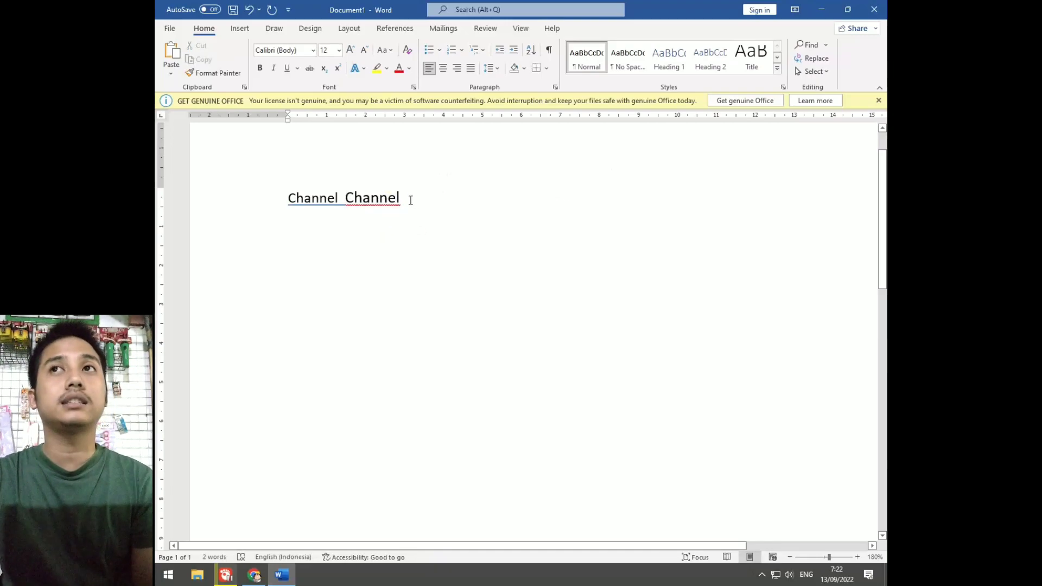
{"action": "left_click_drag", "start_coordinate": [410, 200], "coordinate": [342, 217]}
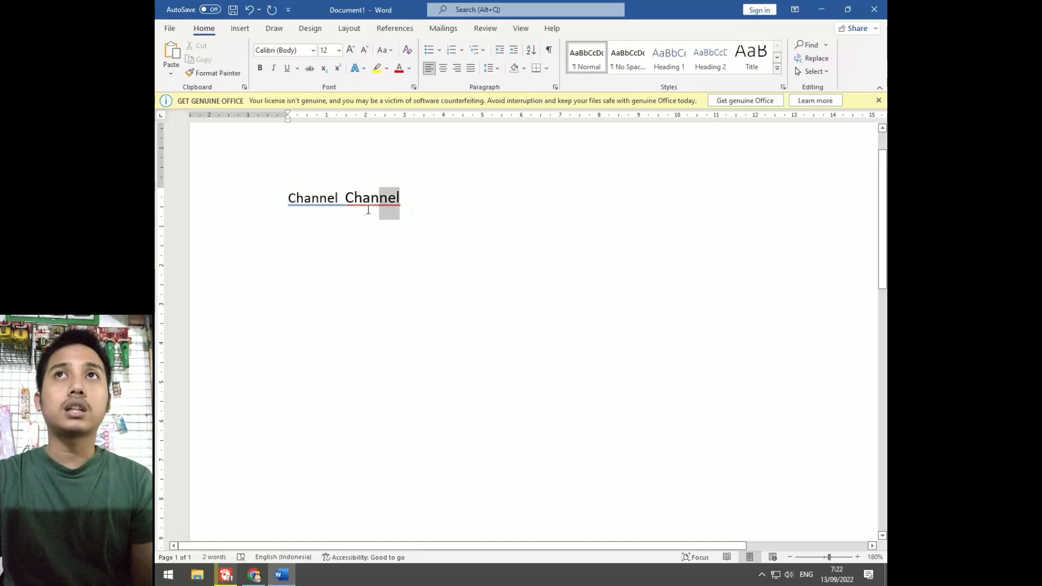
{"action": "left_click", "coordinate": [430, 220]}
{"action": "left_click_drag", "start_coordinate": [421, 200], "coordinate": [342, 203]}
{"action": "left_click", "coordinate": [340, 50]}
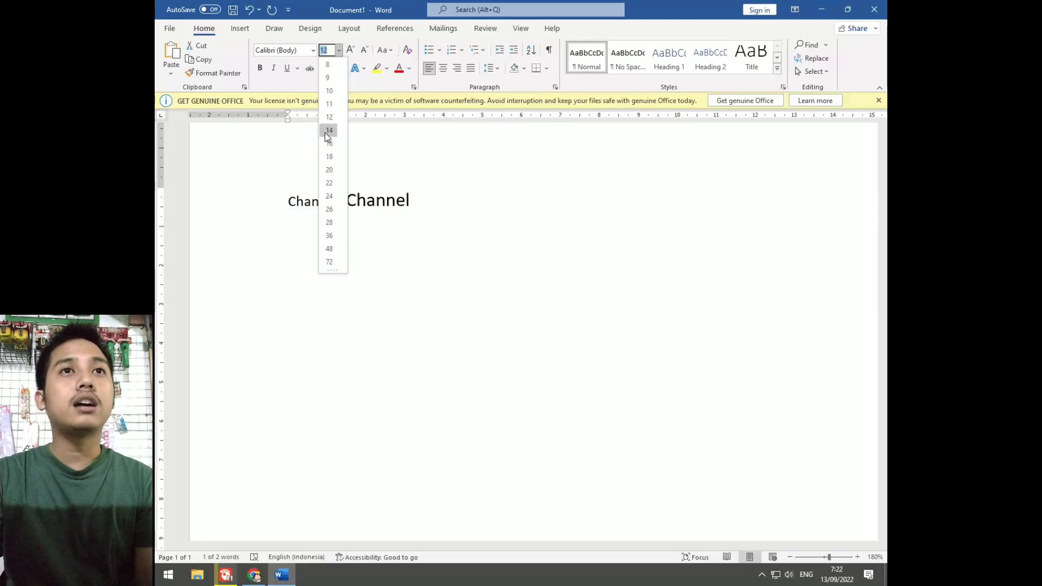
Step: Dismiss the font size list without changing the size and deselect the second 'Channel'
{"action": "left_click", "coordinate": [423, 195]}
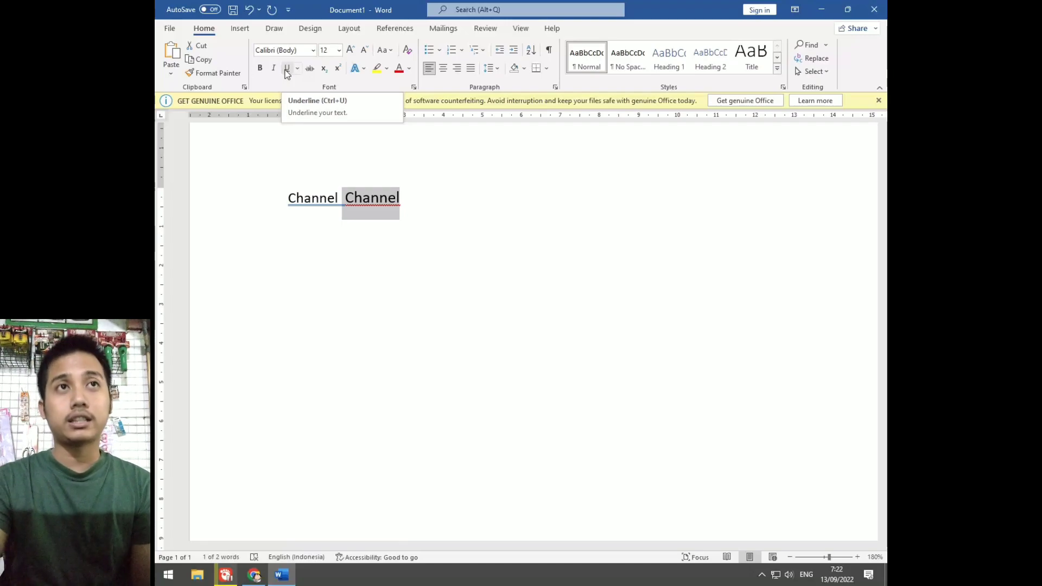
{"action": "left_click", "coordinate": [420, 205]}
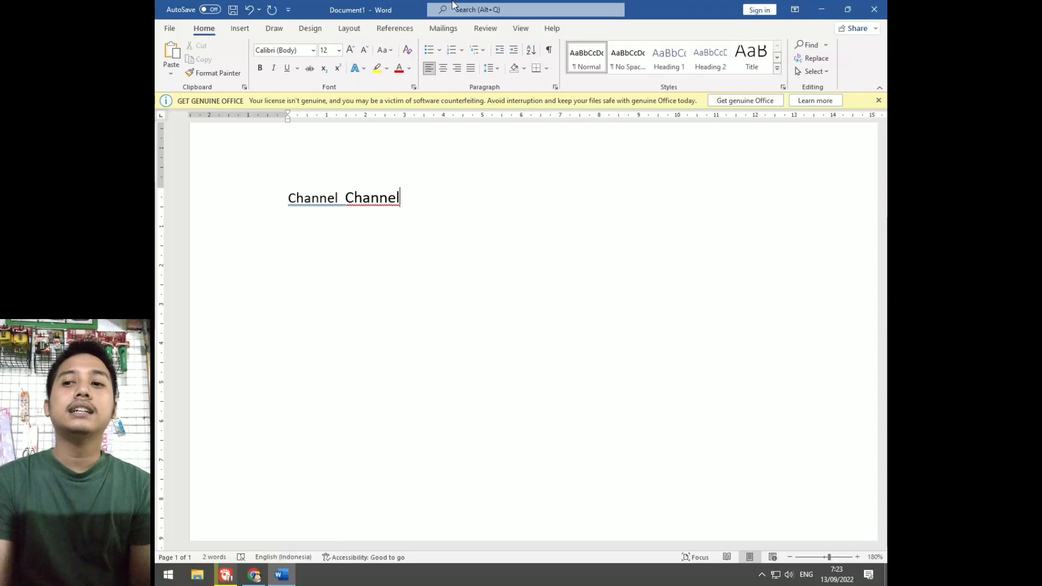
Step: Add lowercase 'channel' on a new line below 'Channel Channel' and select both lines
{"action": "key", "text": "Return"}
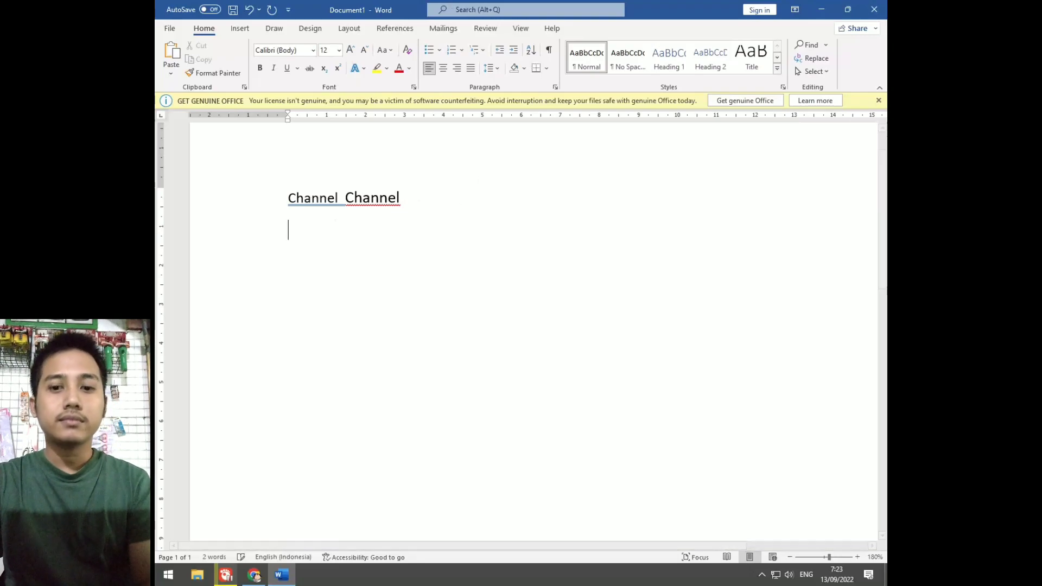
{"action": "left_click", "coordinate": [422, 191]}
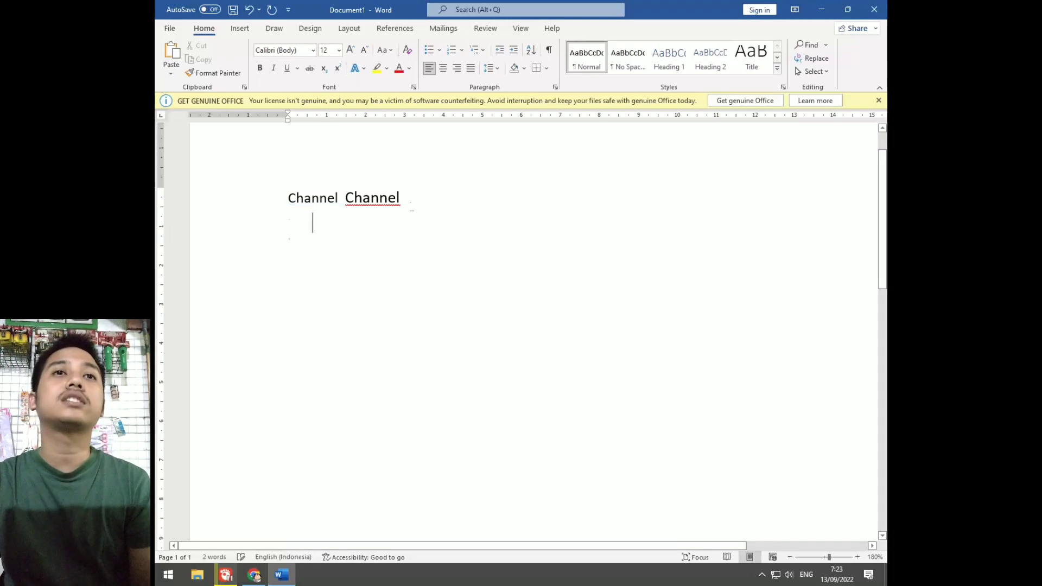
{"action": "key", "text": "Return"}
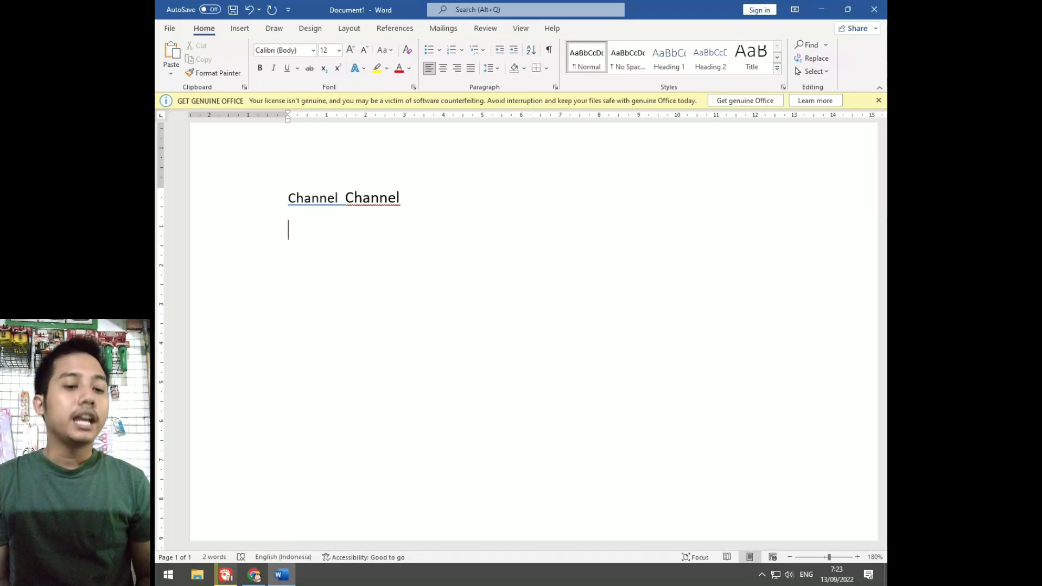
{"action": "type", "text": "chnah"}
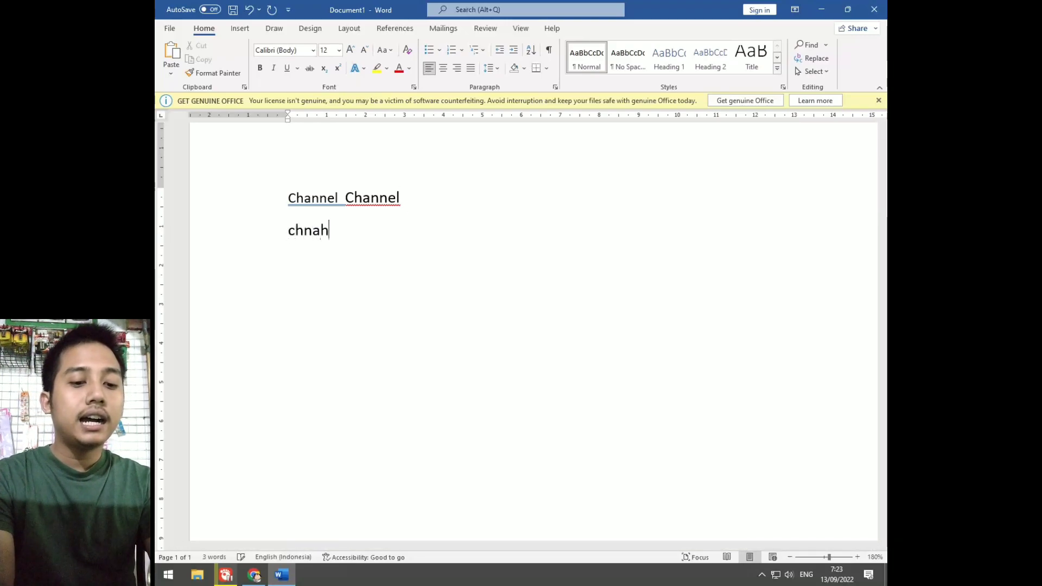
{"action": "key", "text": "BackSpace"}
{"action": "key", "text": "BackSpace"}
{"action": "key", "text": "BackSpace"}
{"action": "type", "text": "a"}
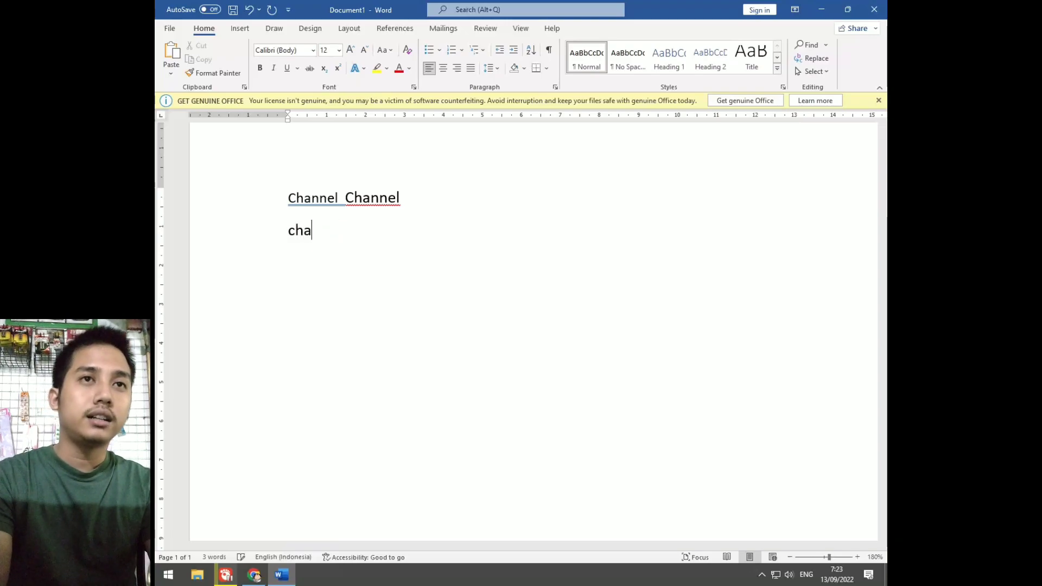
{"action": "type", "text": "nnell"}
{"action": "key", "text": "BackSpace"}
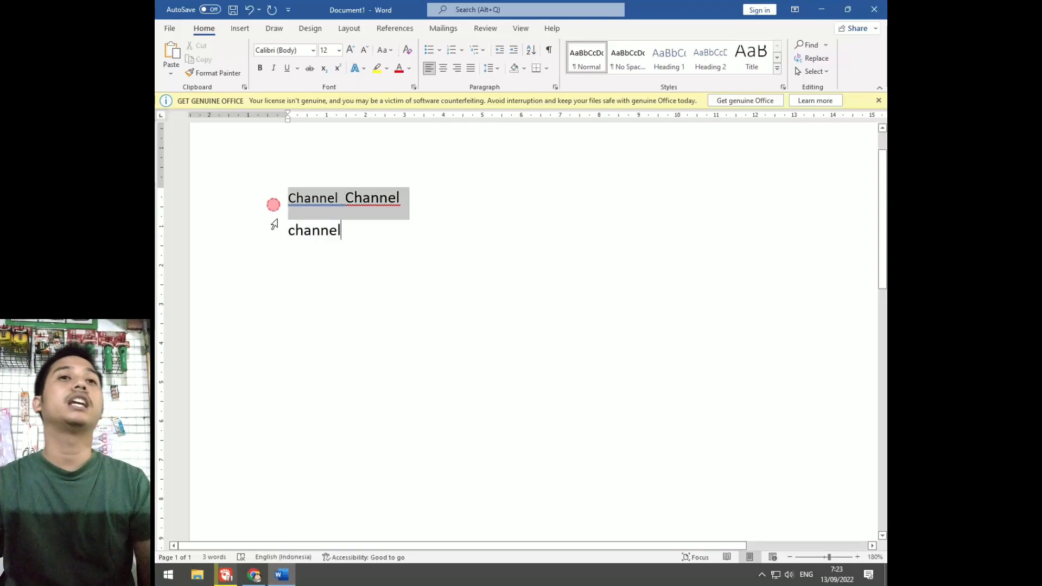
{"action": "left_click_drag", "start_coordinate": [272, 204], "coordinate": [273, 233]}
Step: Show the Line and Paragraph Spacing choices for the two selected lines
{"action": "left_click", "coordinate": [490, 69]}
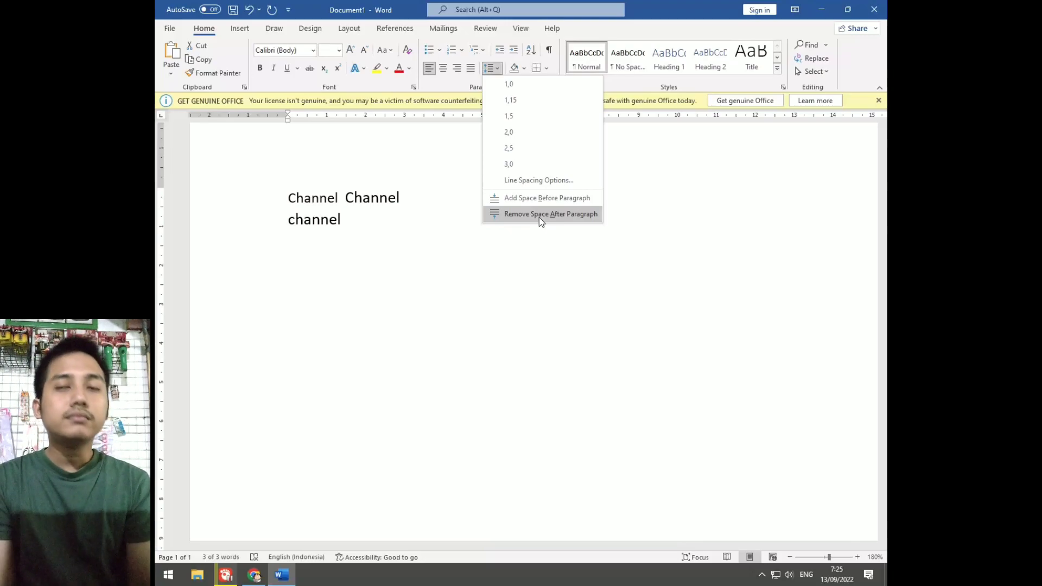
Step: Close the spacing menu without changes and zoom the page out to 84%
{"action": "left_click", "coordinate": [539, 217]}
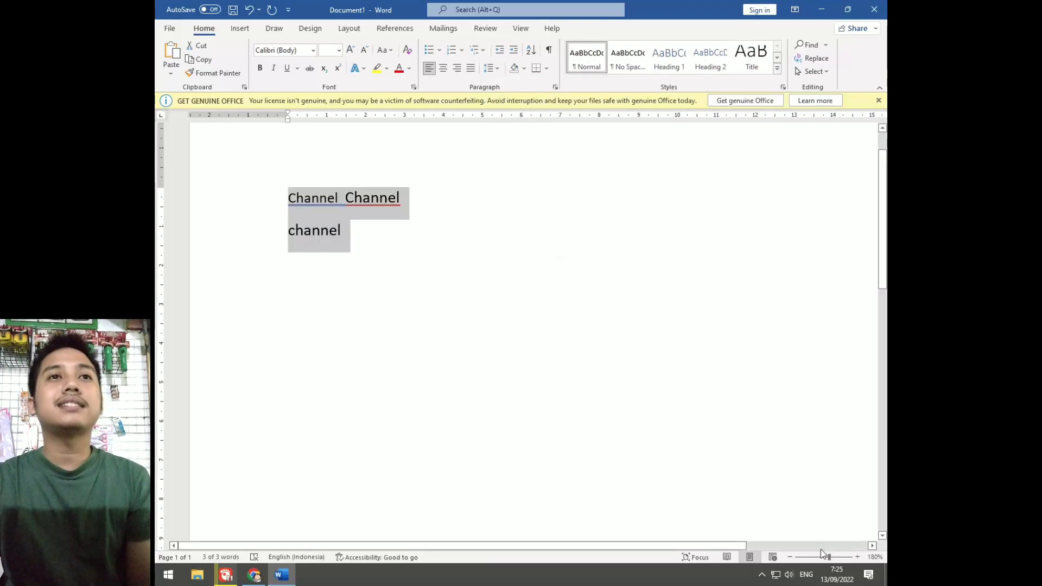
{"action": "left_click", "coordinate": [821, 554]}
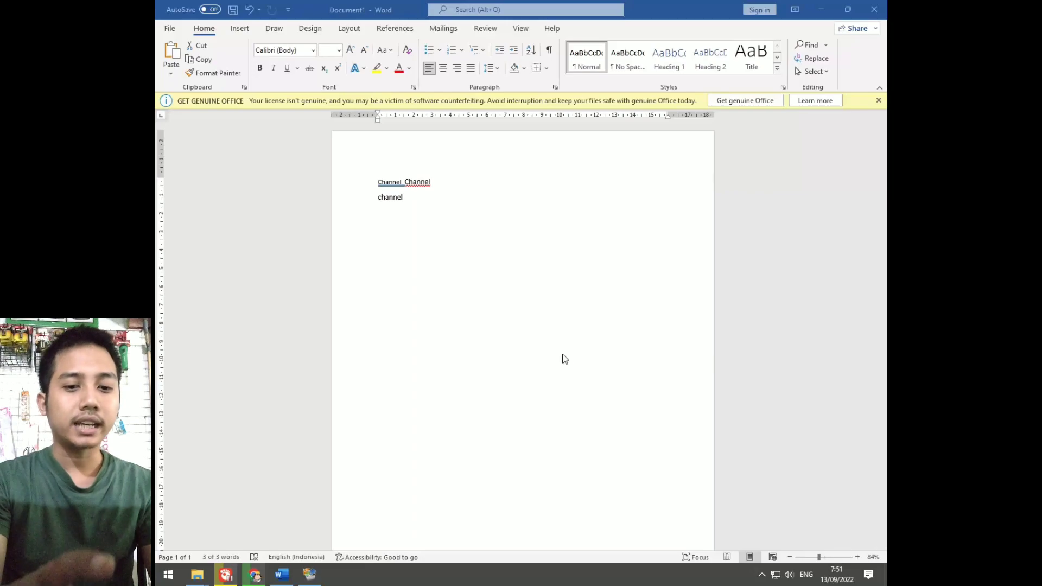
Step: Select all text, go to Print with Ctrl+P, and choose EPSON L120 Series as printer
{"action": "key", "text": "ctrl+a"}
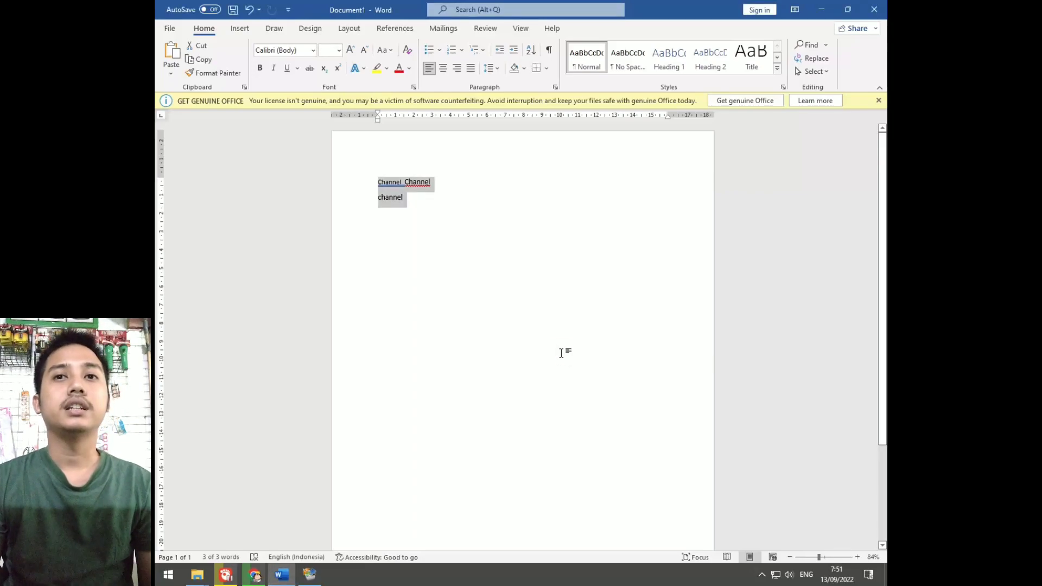
{"action": "key", "text": "ctrl+p"}
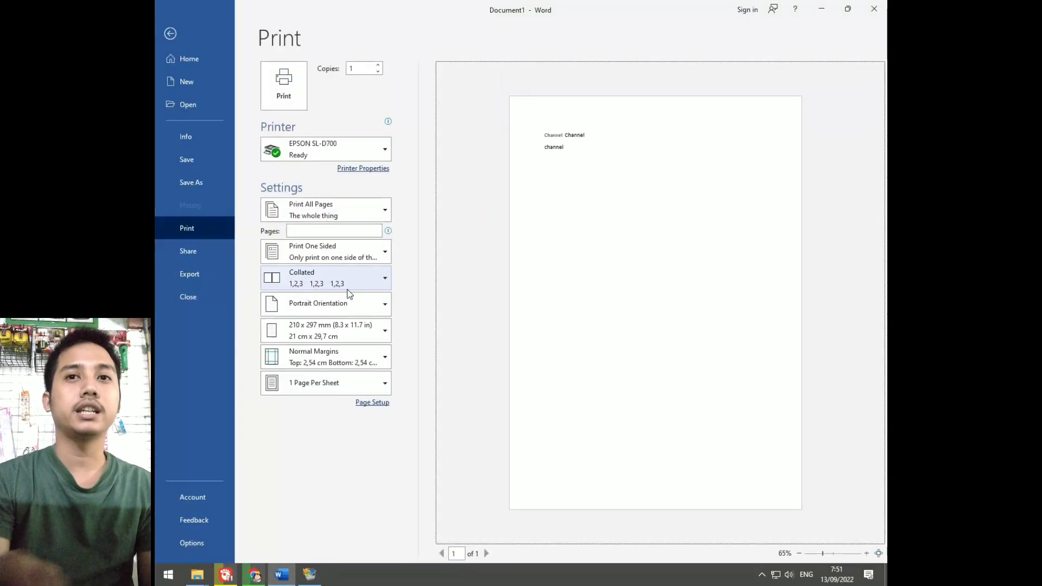
{"action": "left_click", "coordinate": [343, 154]}
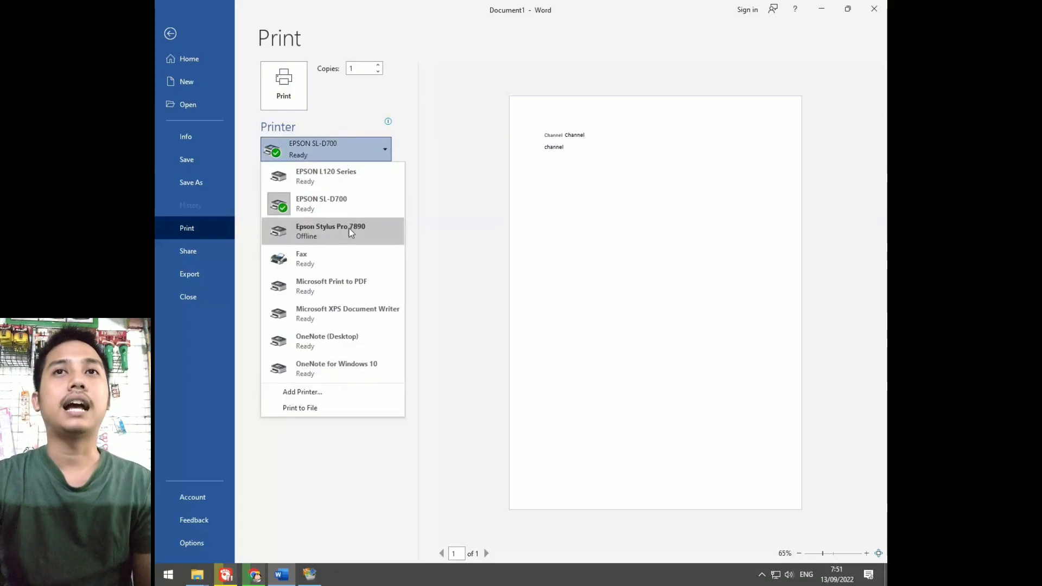
{"action": "left_click", "coordinate": [358, 178]}
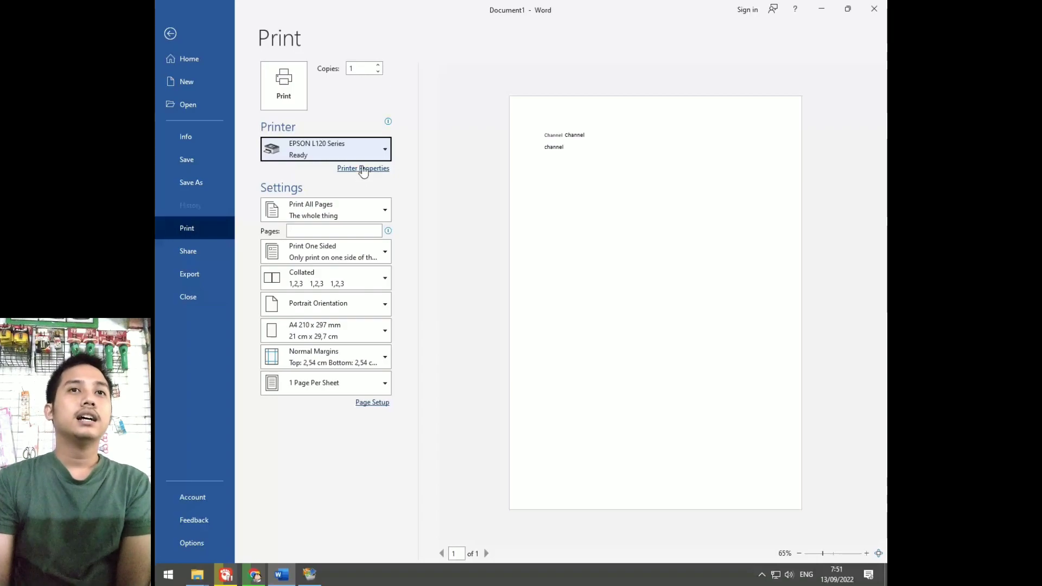
{"action": "left_click", "coordinate": [372, 148]}
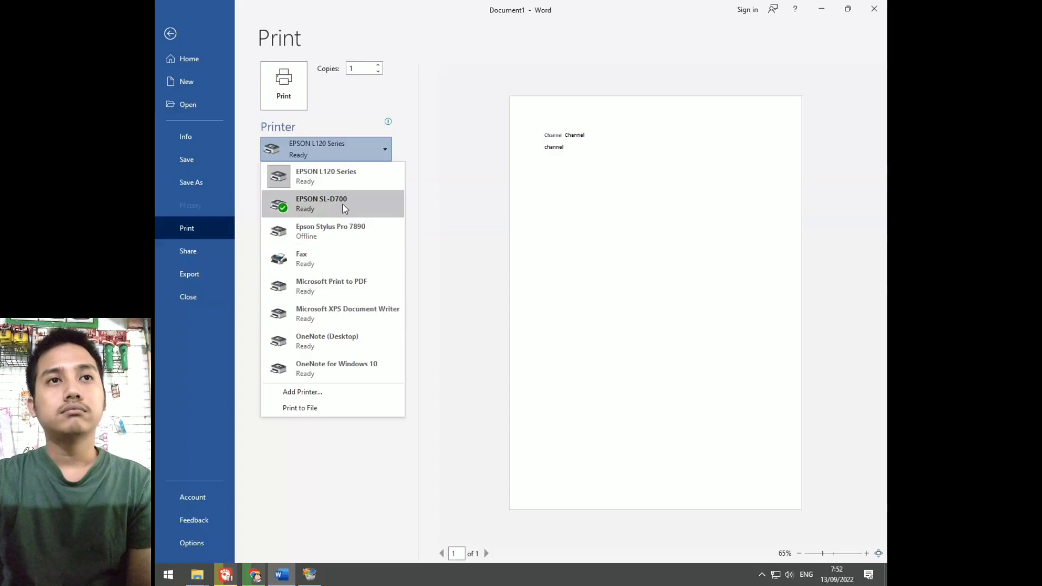
{"action": "left_click", "coordinate": [387, 151]}
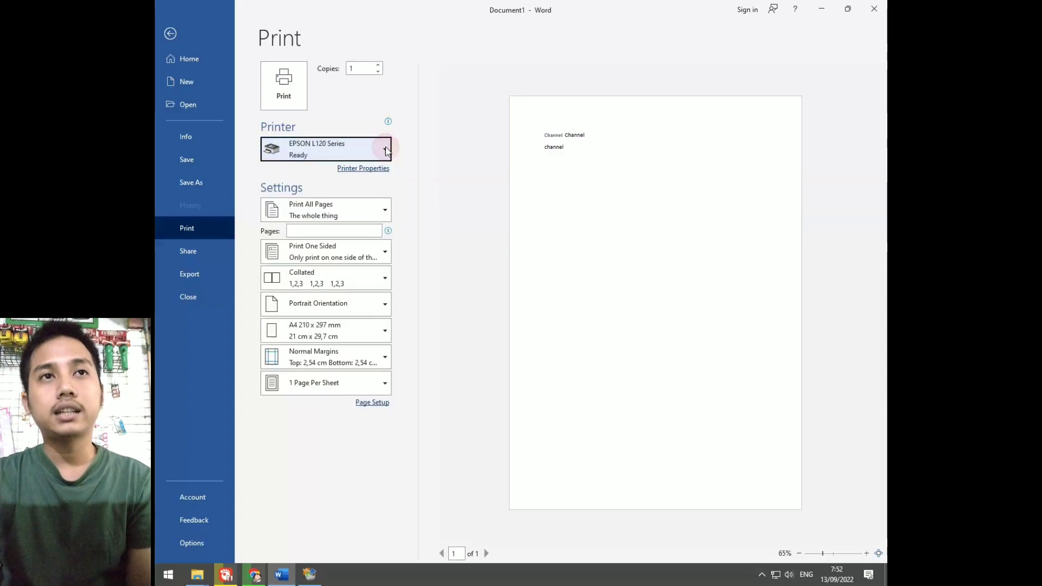
{"action": "left_click", "coordinate": [387, 151]}
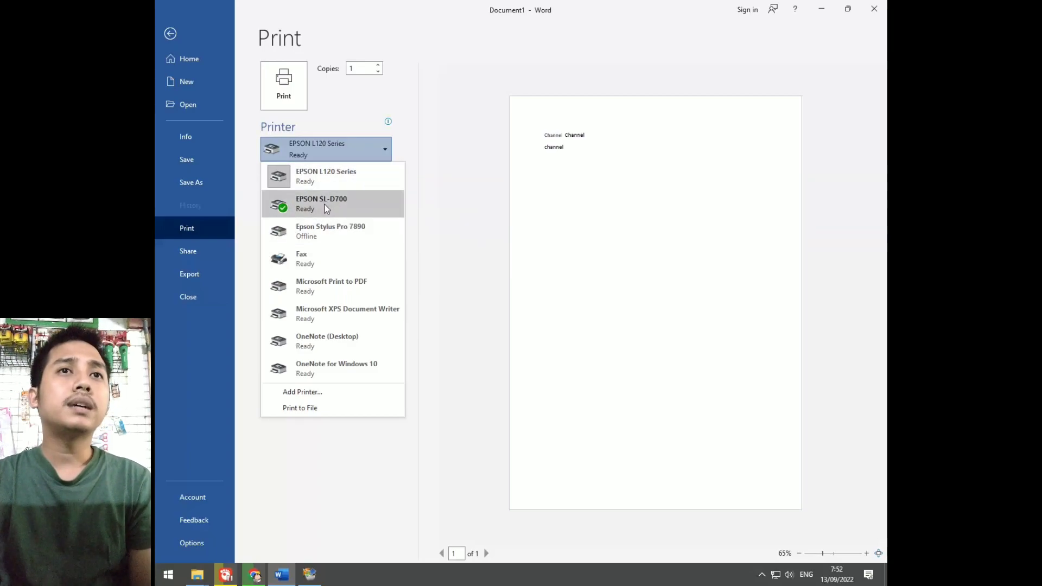
{"action": "mouse_move", "coordinate": [321, 203]}
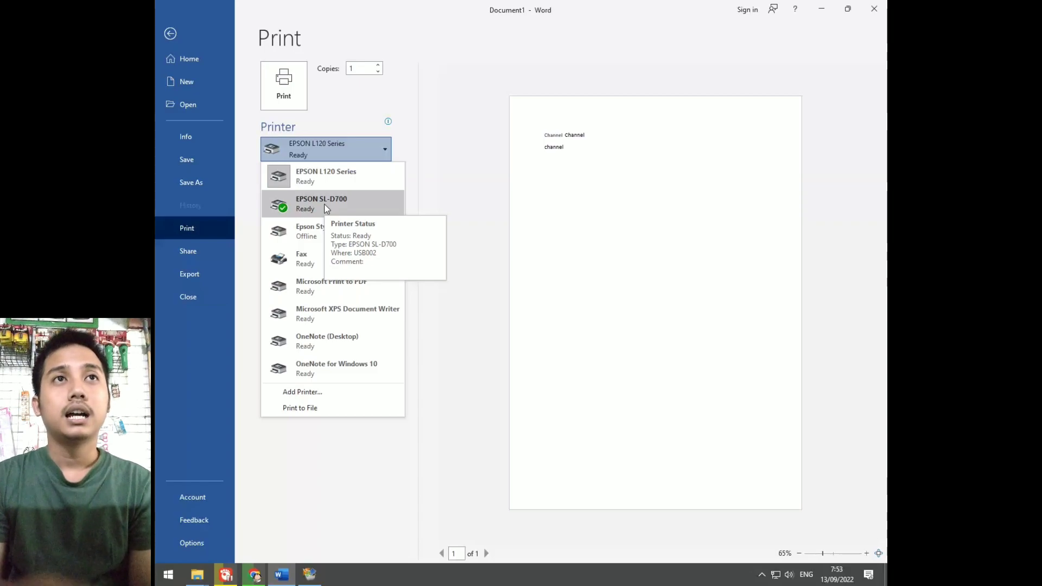
{"action": "left_click", "coordinate": [325, 178]}
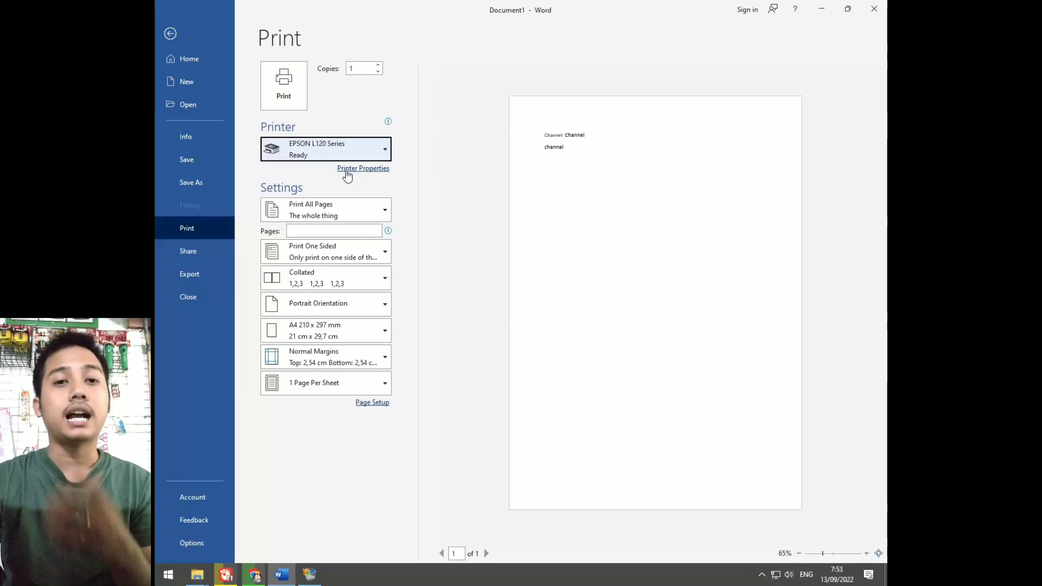
Step: Set the EPSON L120 Series printer properties' document size to F4
{"action": "left_click", "coordinate": [346, 172]}
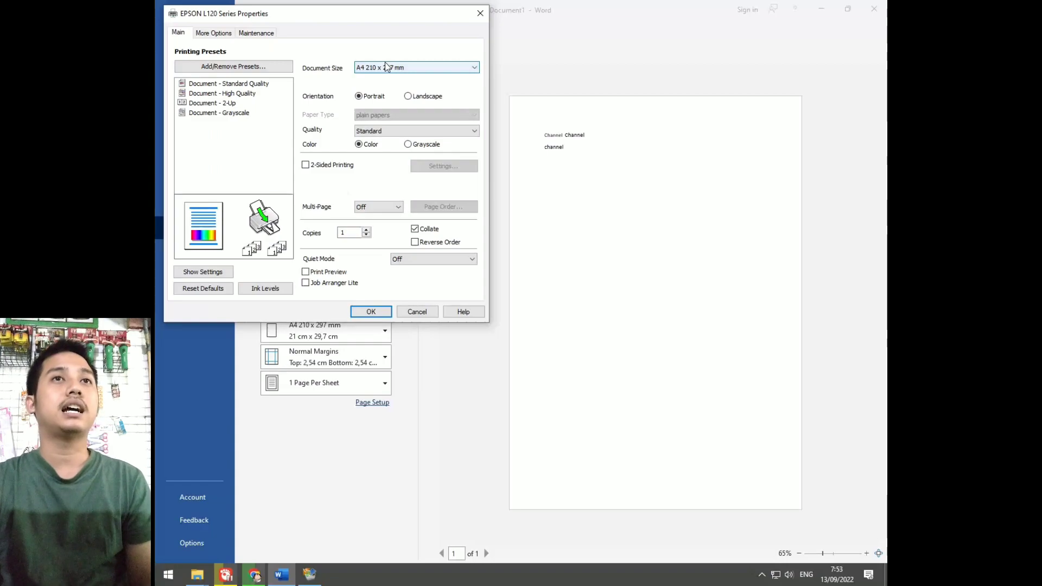
{"action": "left_click", "coordinate": [387, 65]}
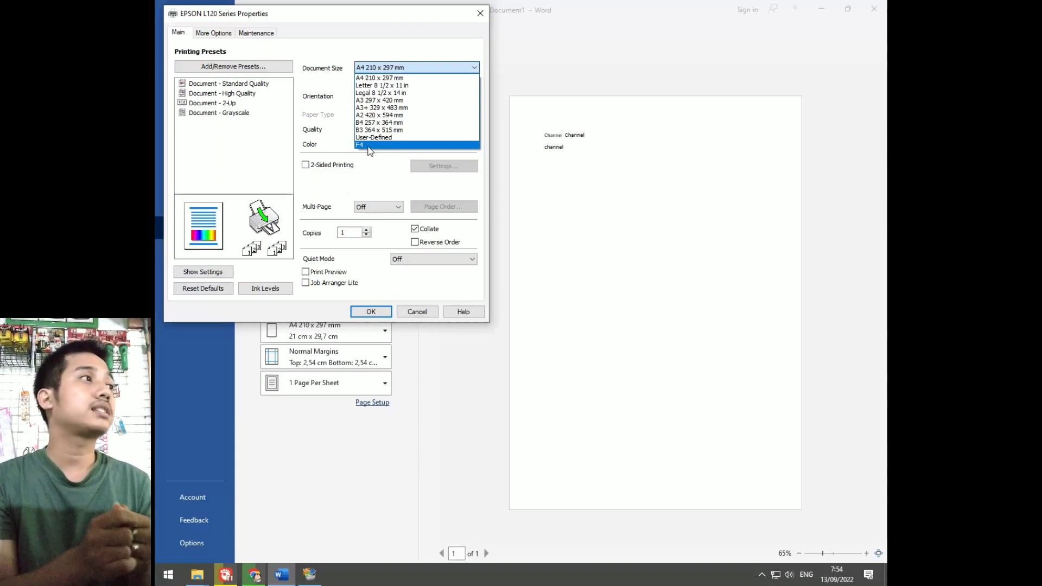
{"action": "left_click", "coordinate": [368, 145]}
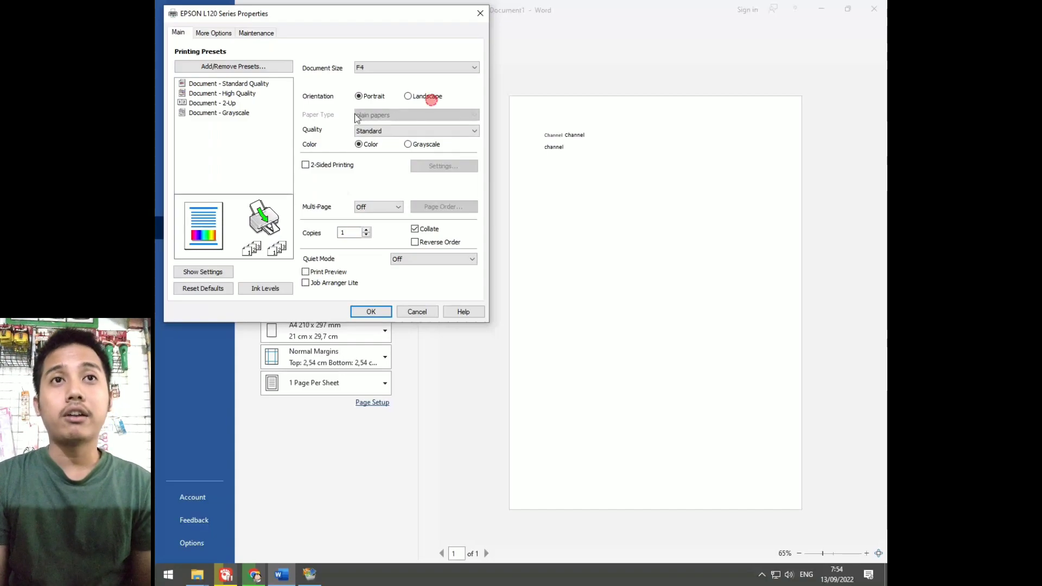
Step: Keep portrait orientation and Standard quality, then confirm the F4 printer settings with OK
{"action": "left_click", "coordinate": [406, 97]}
{"action": "left_click", "coordinate": [380, 96]}
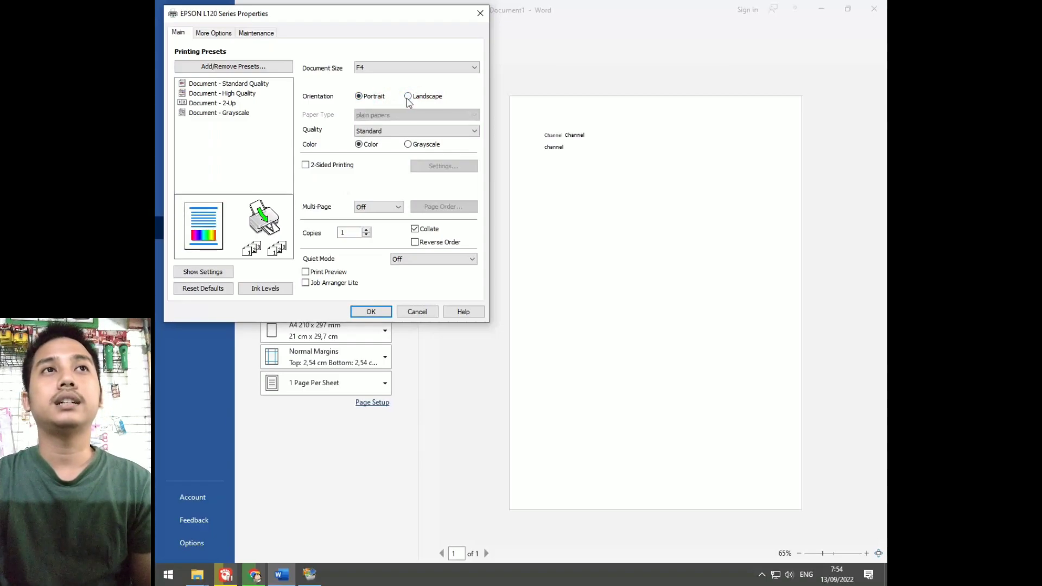
{"action": "left_click", "coordinate": [378, 131]}
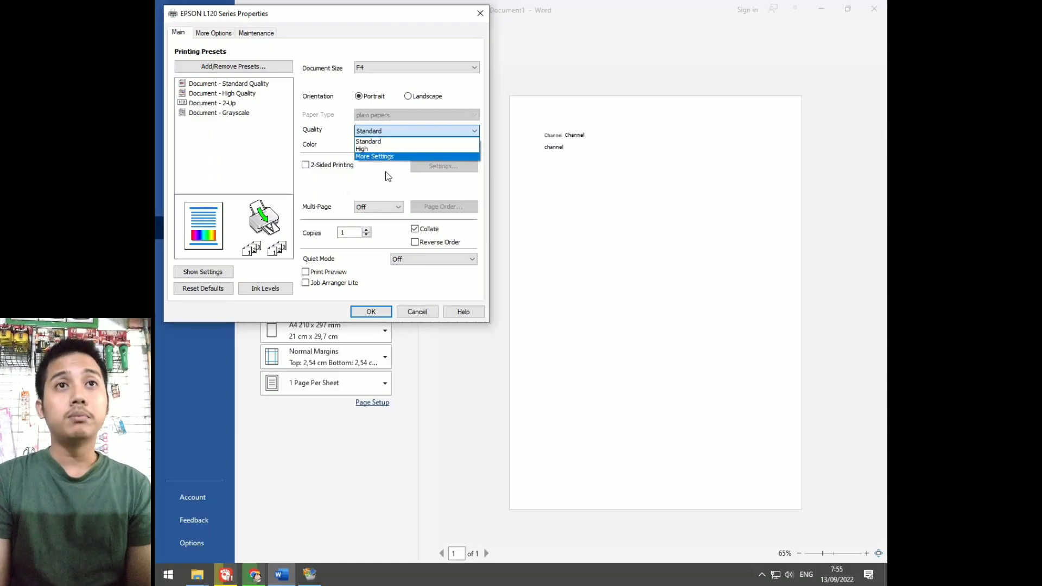
{"action": "left_click", "coordinate": [387, 173]}
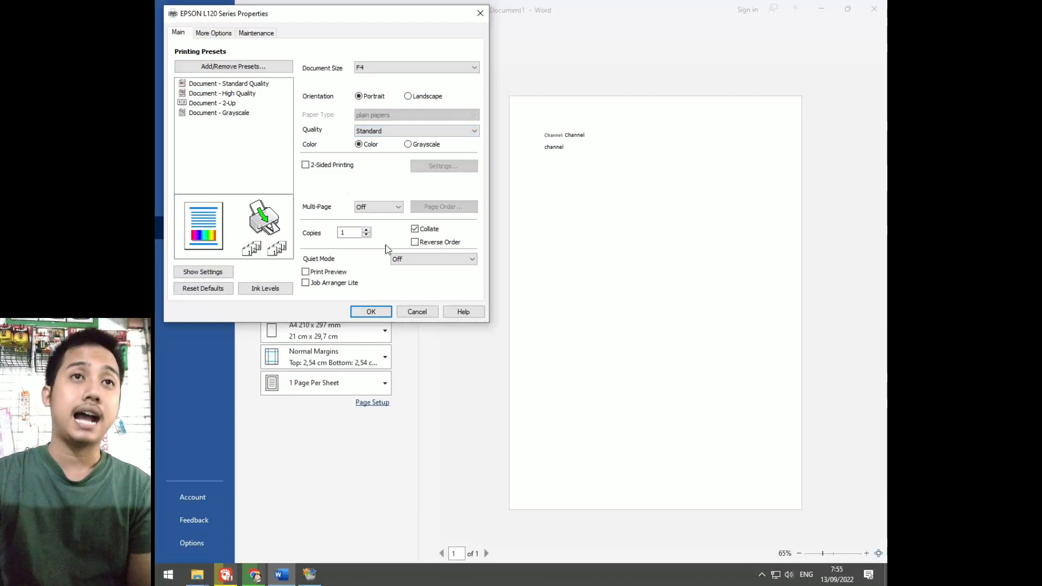
{"action": "left_click", "coordinate": [371, 312]}
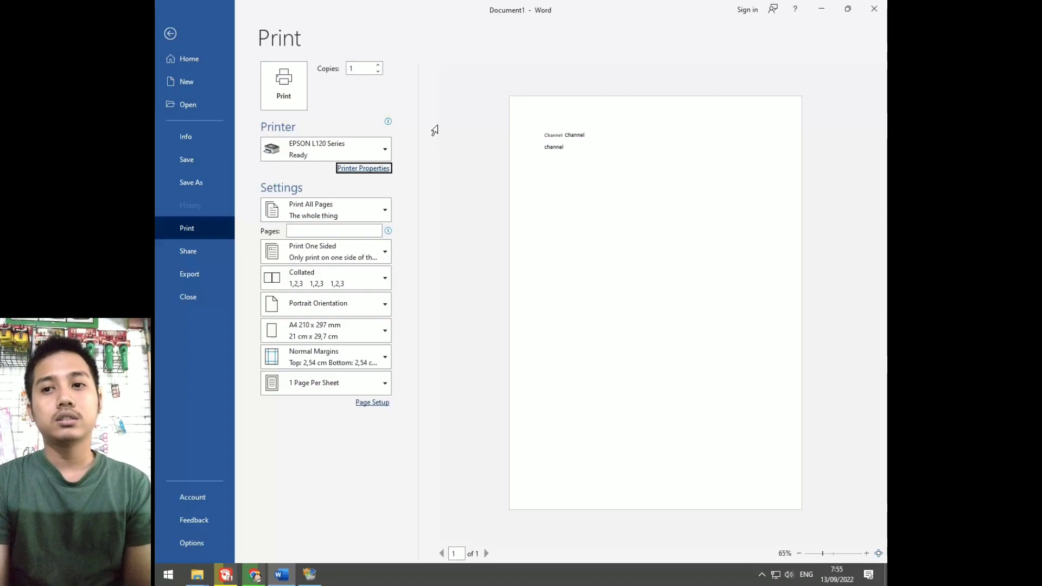
{"action": "left_click", "coordinate": [367, 69]}
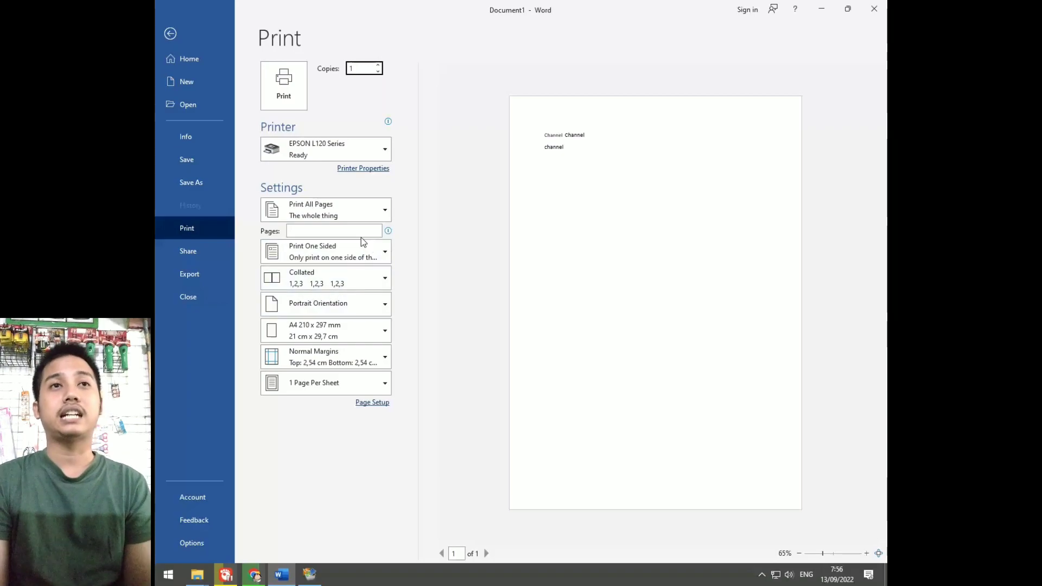
{"action": "mouse_move", "coordinate": [334, 231]}
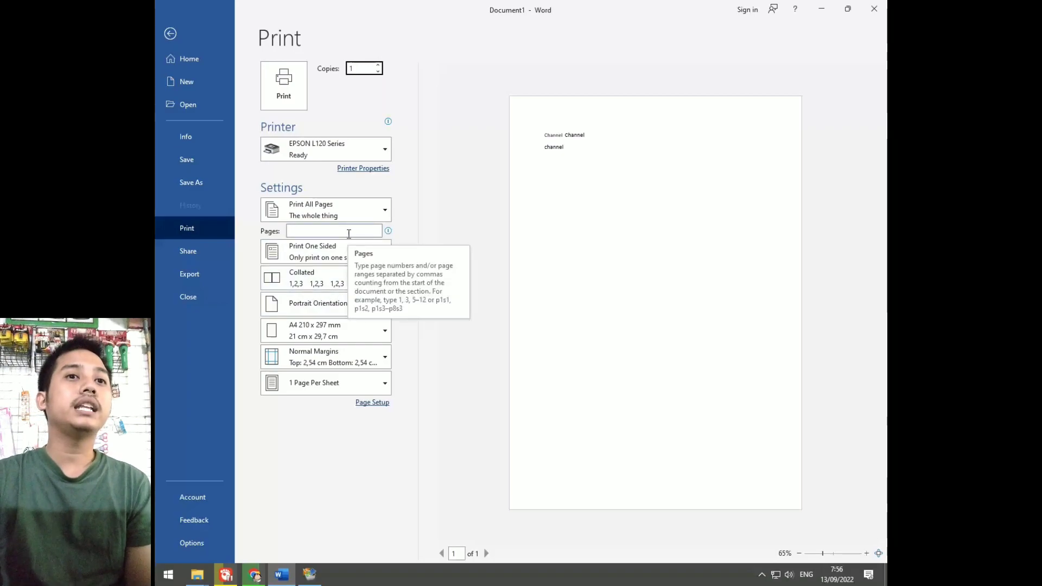
{"action": "left_click", "coordinate": [349, 234]}
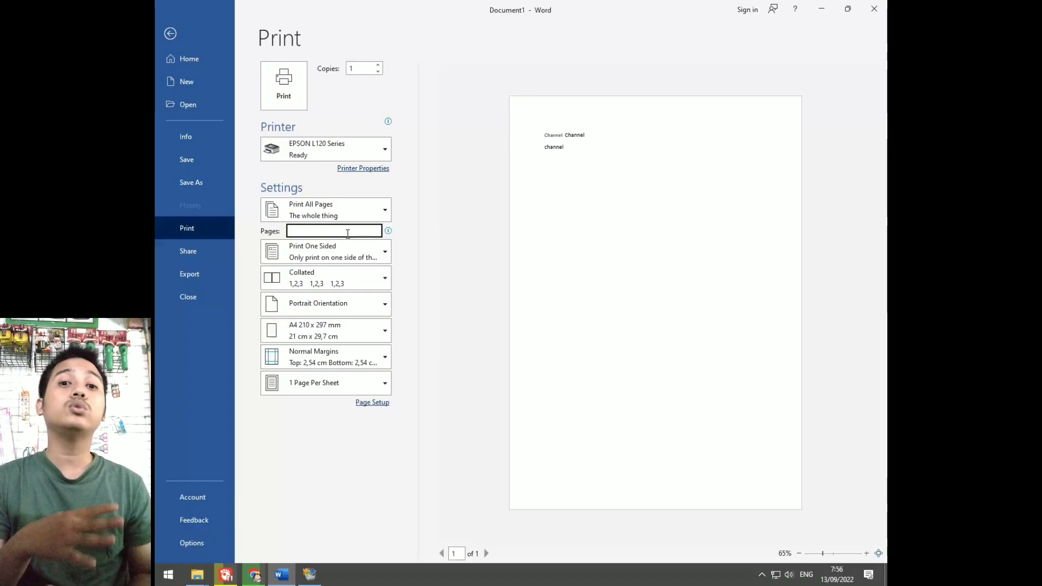
{"action": "left_click", "coordinate": [348, 234]}
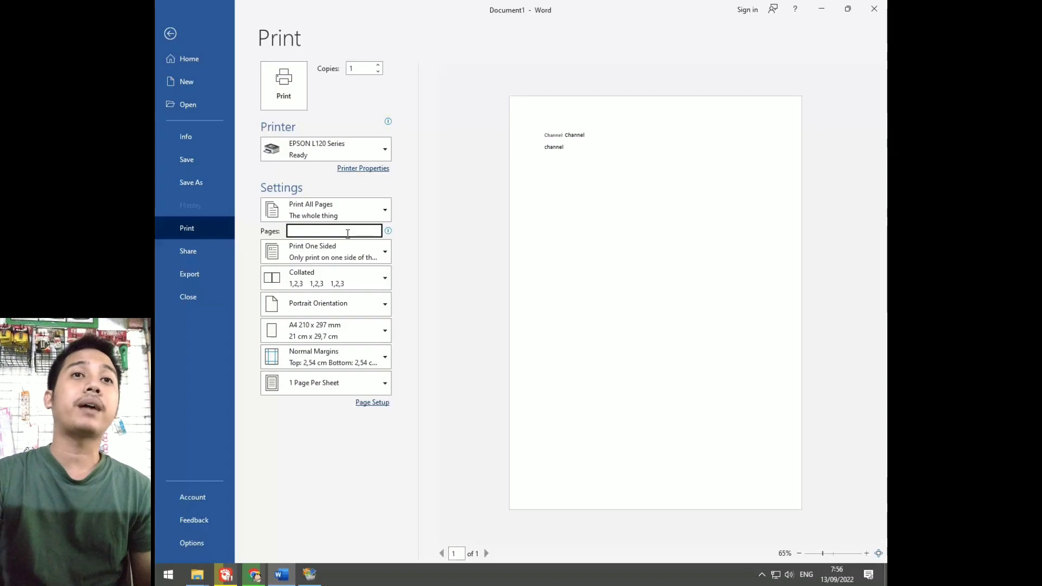
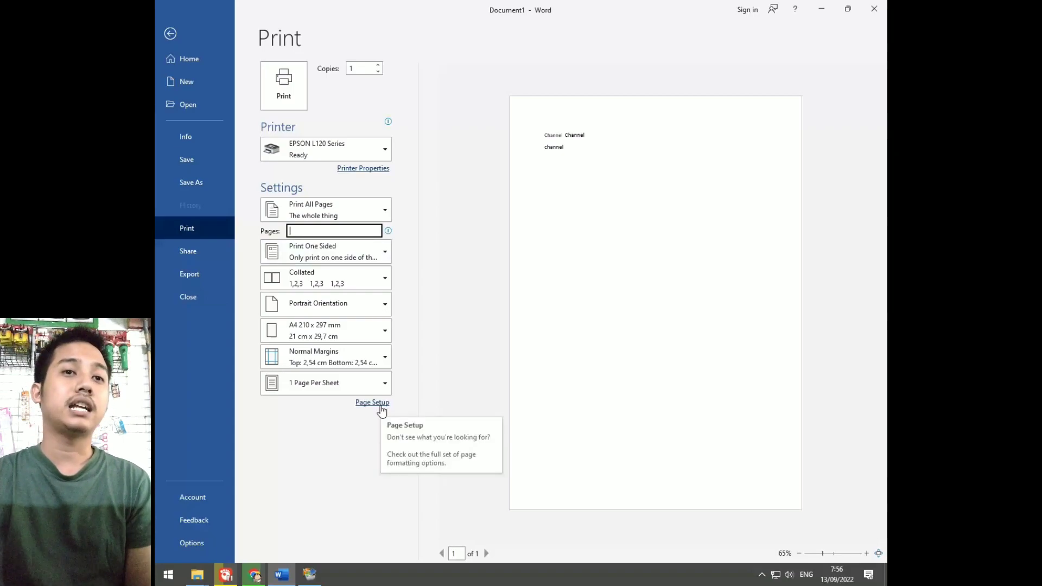
Step: Review Page Setup's Margins, Paper and Layout tabs (A4, 2,54 cm margins) and cancel without changes
{"action": "left_click", "coordinate": [382, 410]}
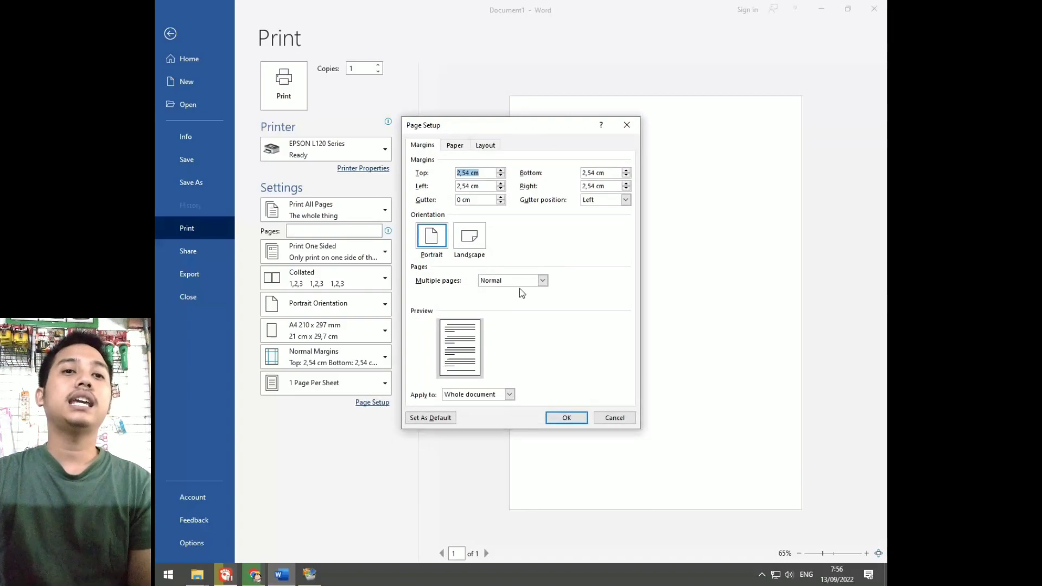
{"action": "left_click", "coordinate": [455, 145]}
{"action": "left_click", "coordinate": [474, 147]}
{"action": "left_click", "coordinate": [455, 145]}
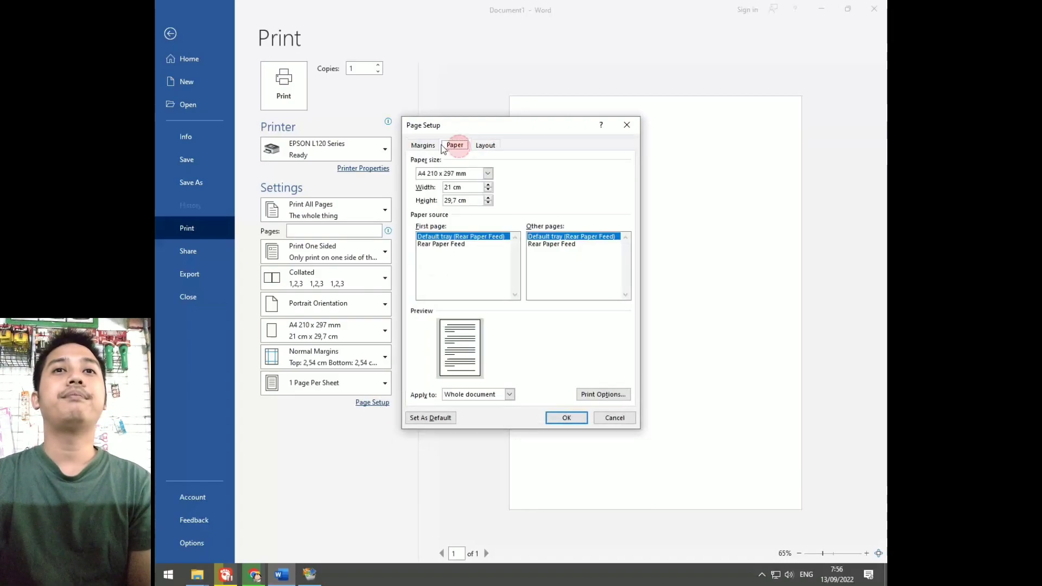
{"action": "left_click", "coordinate": [423, 145]}
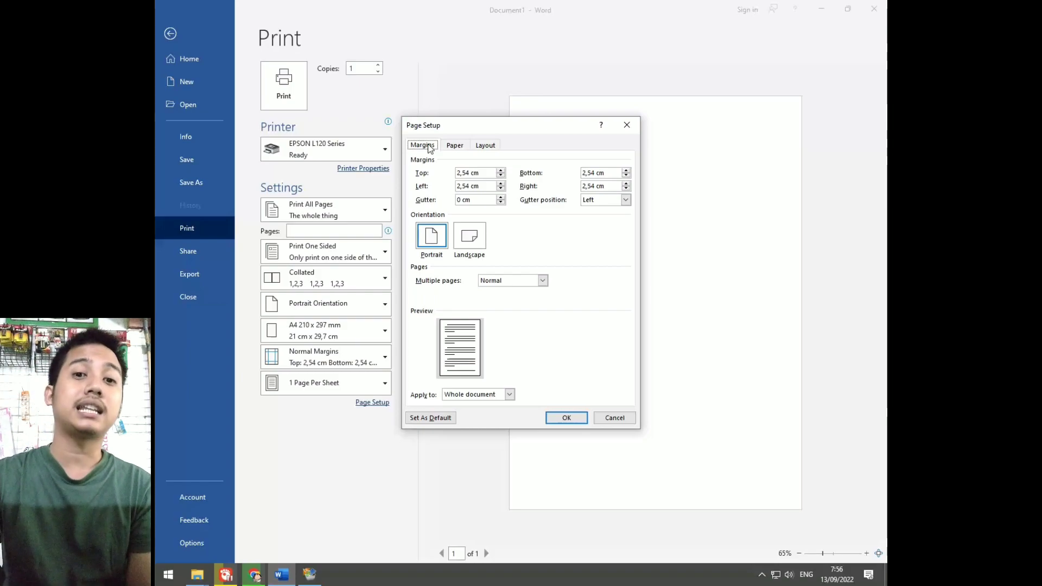
{"action": "left_click", "coordinate": [614, 418]}
Step: Back in the document, check the Layout tab's Size (A4), Orientation and Normal margins, changing nothing
{"action": "left_click", "coordinate": [167, 43]}
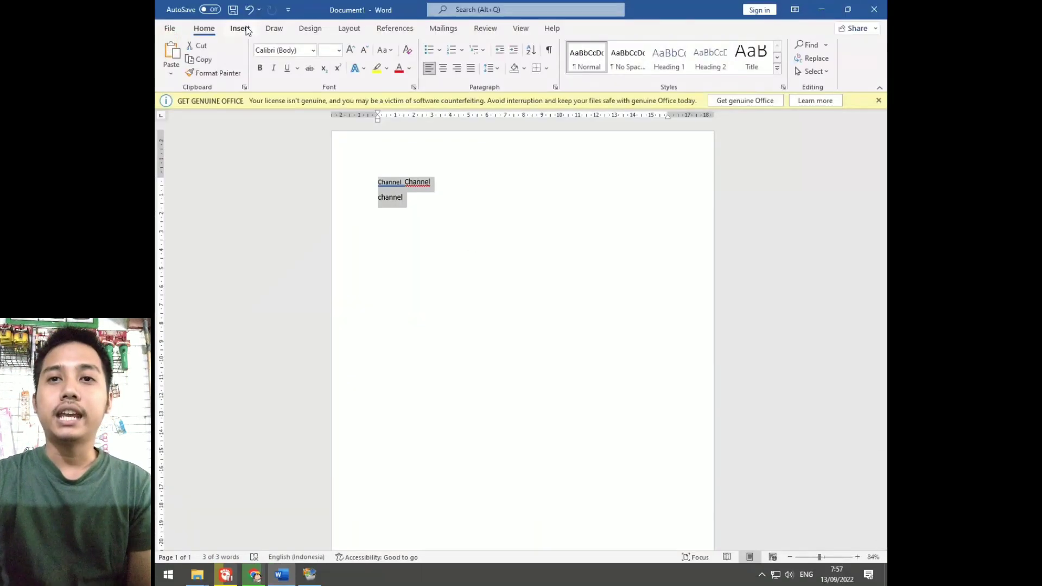
{"action": "left_click", "coordinate": [338, 30]}
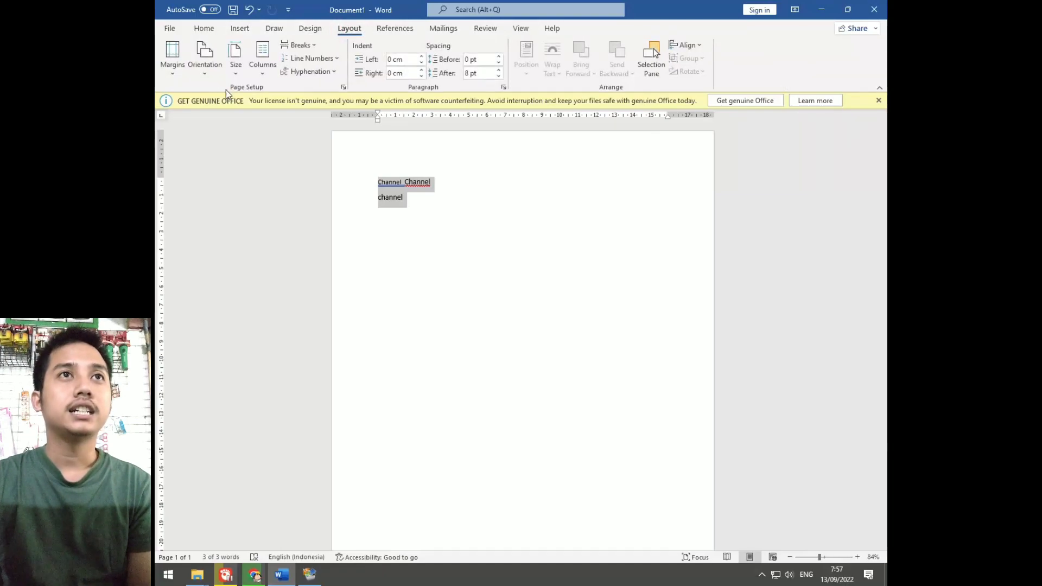
{"action": "left_click", "coordinate": [236, 55]}
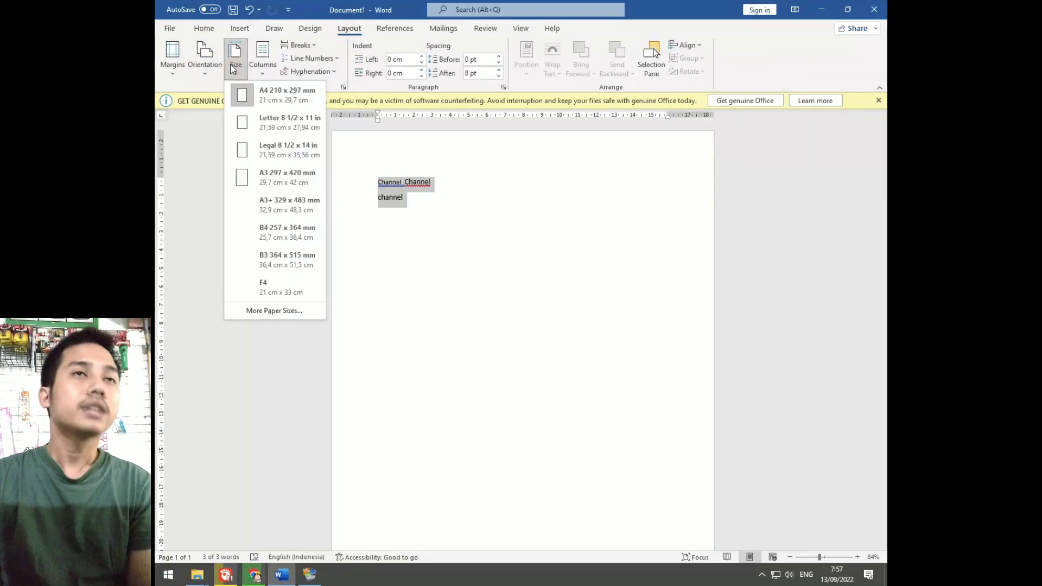
{"action": "left_click", "coordinate": [236, 57]}
{"action": "left_click", "coordinate": [207, 66]}
{"action": "left_click", "coordinate": [173, 57]}
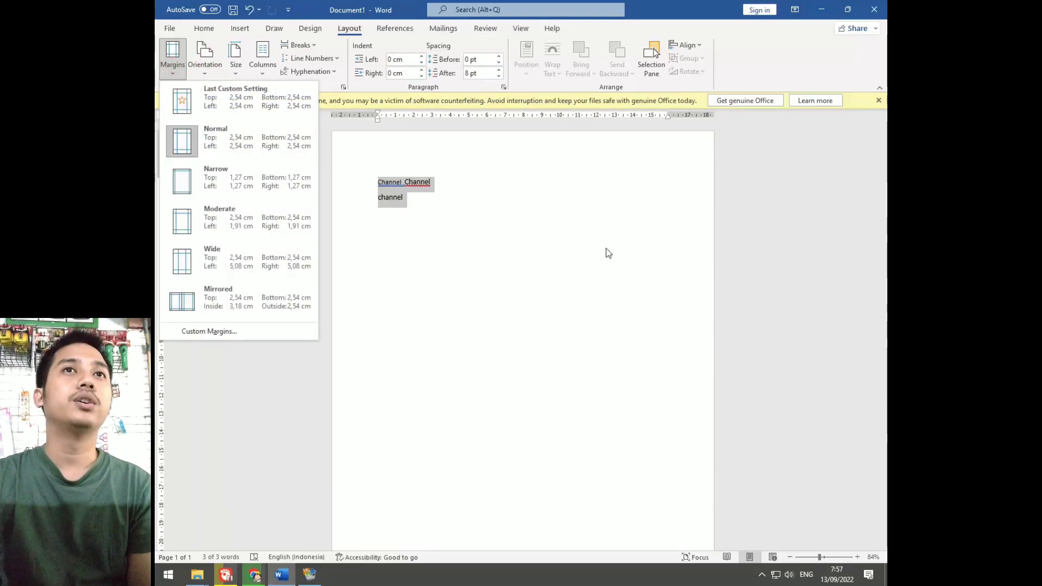
{"action": "left_click", "coordinate": [474, 223]}
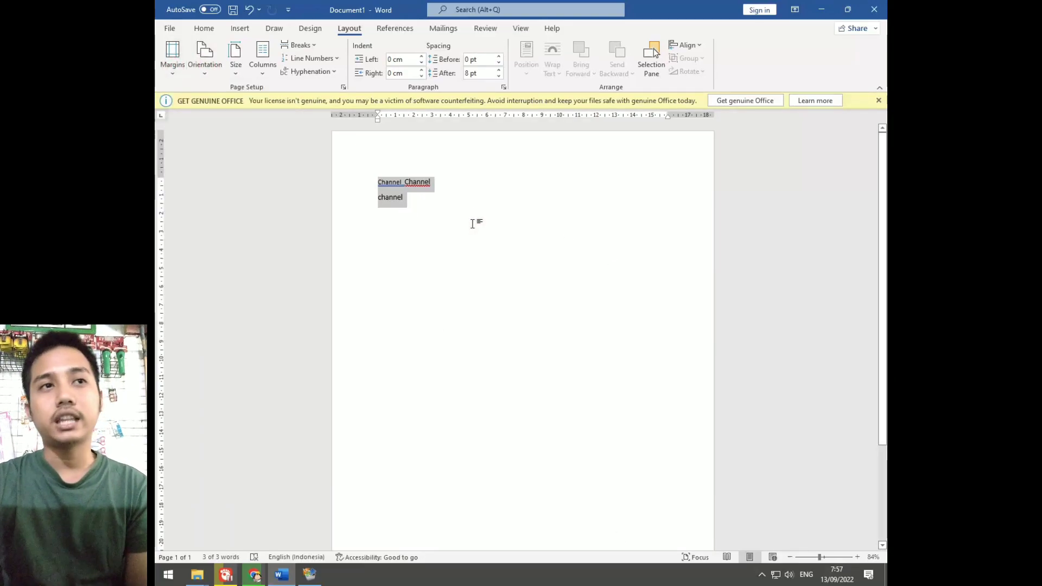